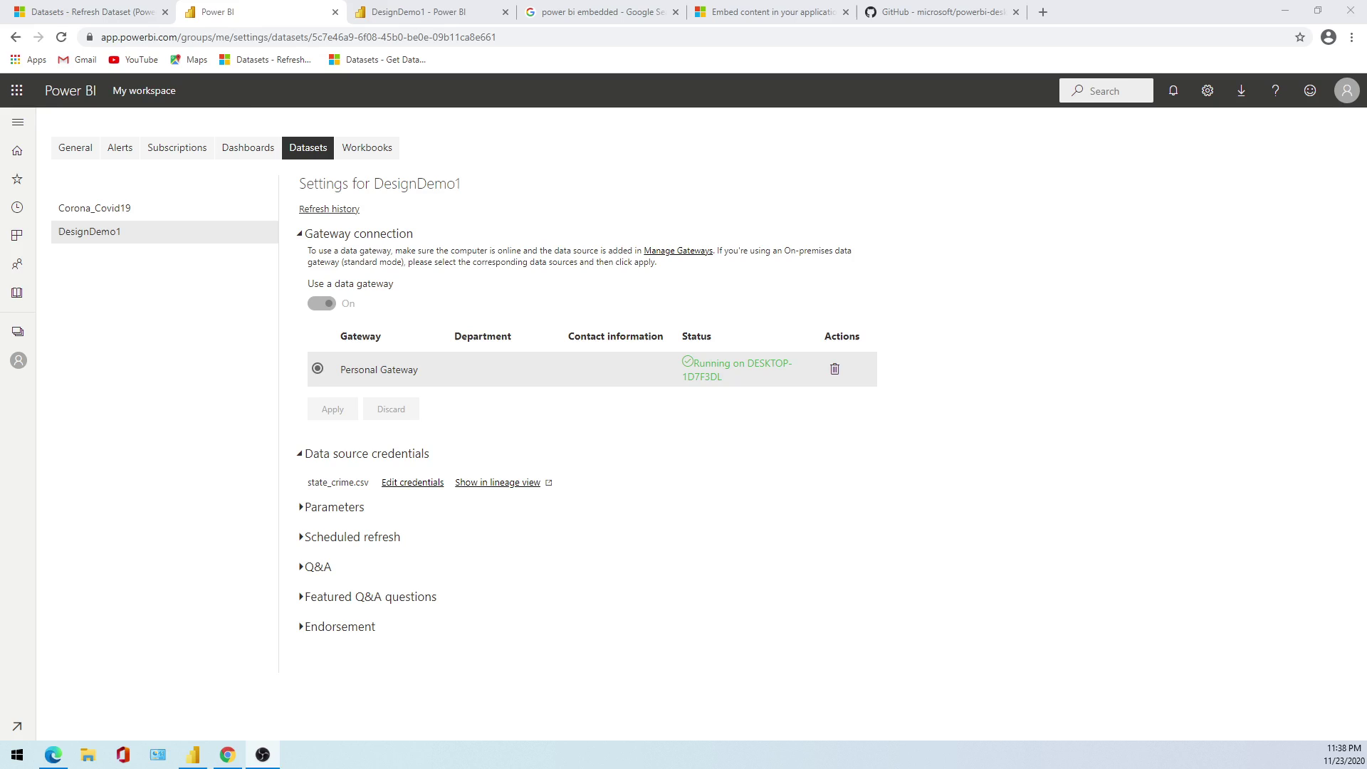
Step: Go to Home, open My workspace, and glance at the DesignDemo1 Alabama Crime Trends report
{"action": "left_click", "coordinate": [21, 142]}
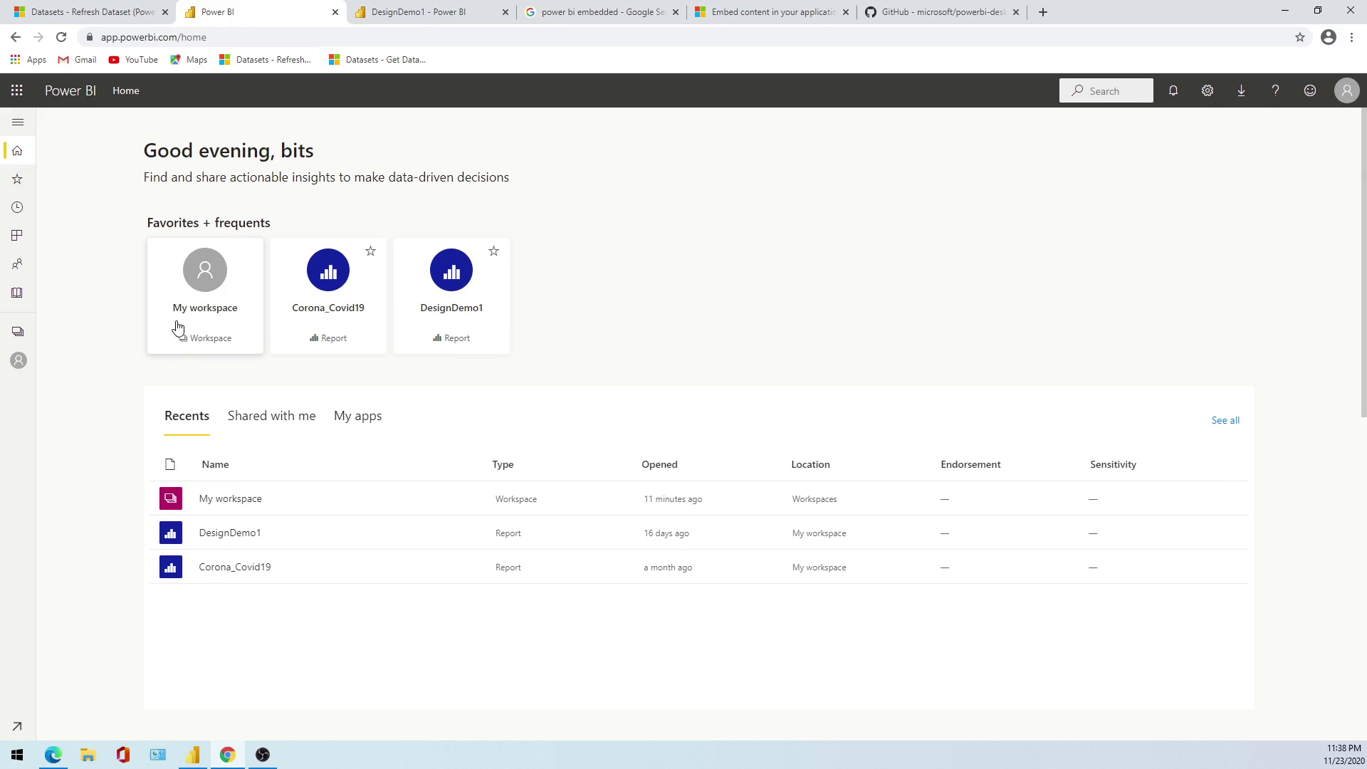
{"action": "left_click", "coordinate": [220, 305]}
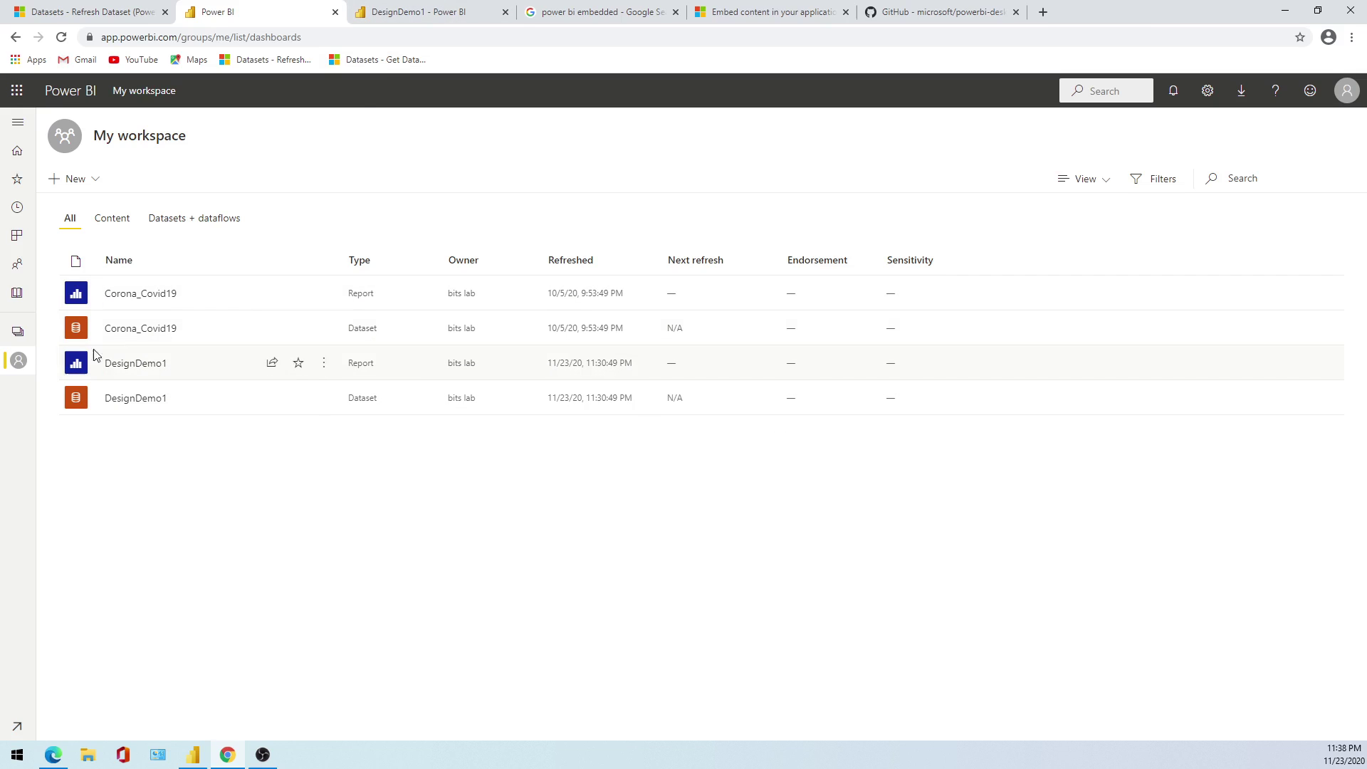
{"action": "left_click", "coordinate": [404, 6]}
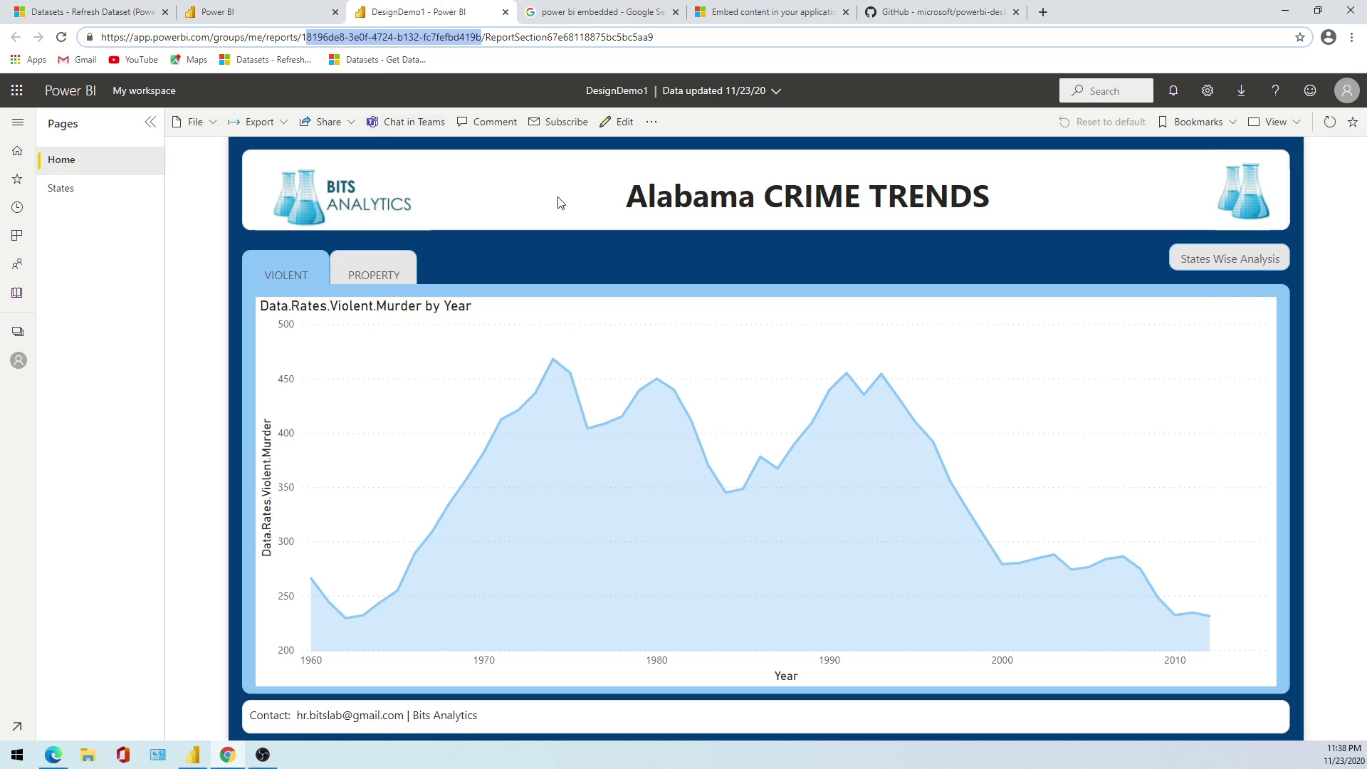
Step: Open the DesignDemo1 dataset settings and expand Gateway connection and Data source credentials
{"action": "left_click", "coordinate": [300, 12]}
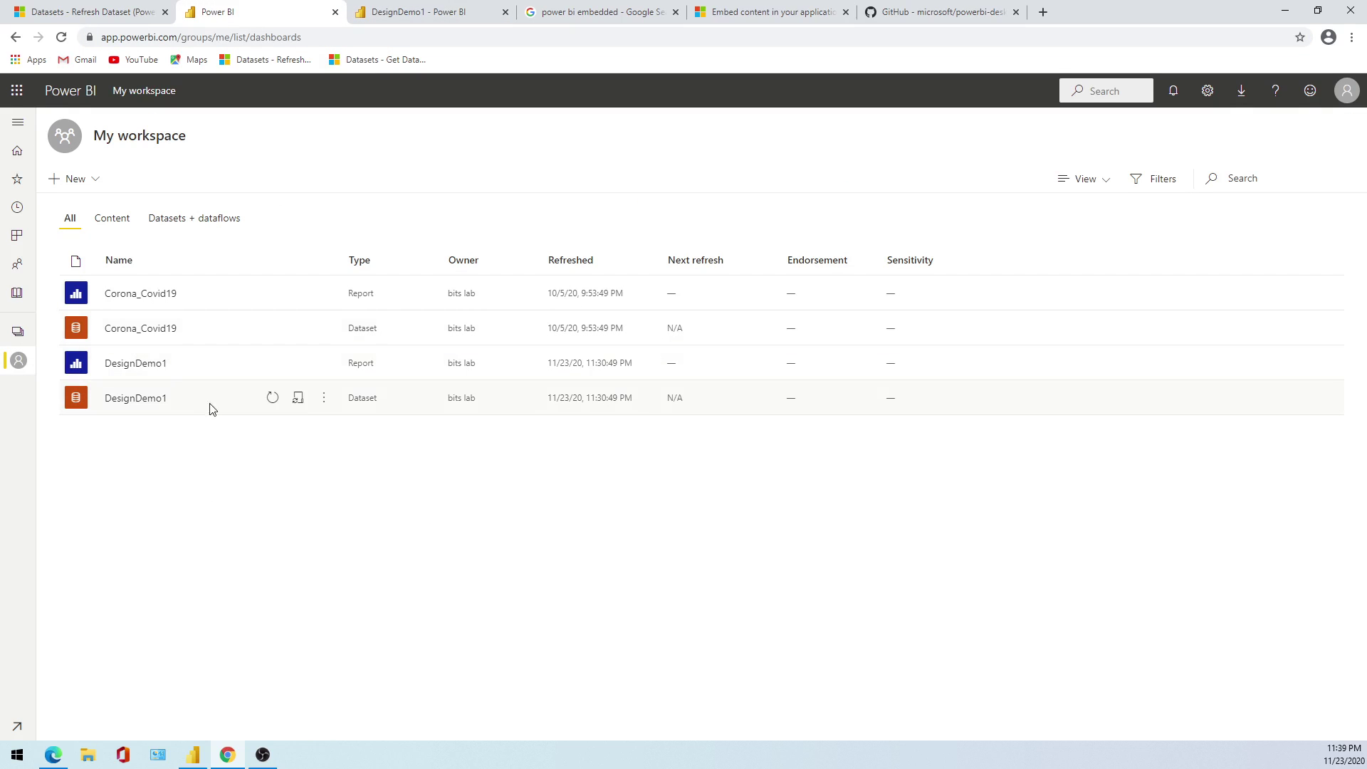
{"action": "left_click", "coordinate": [321, 399]}
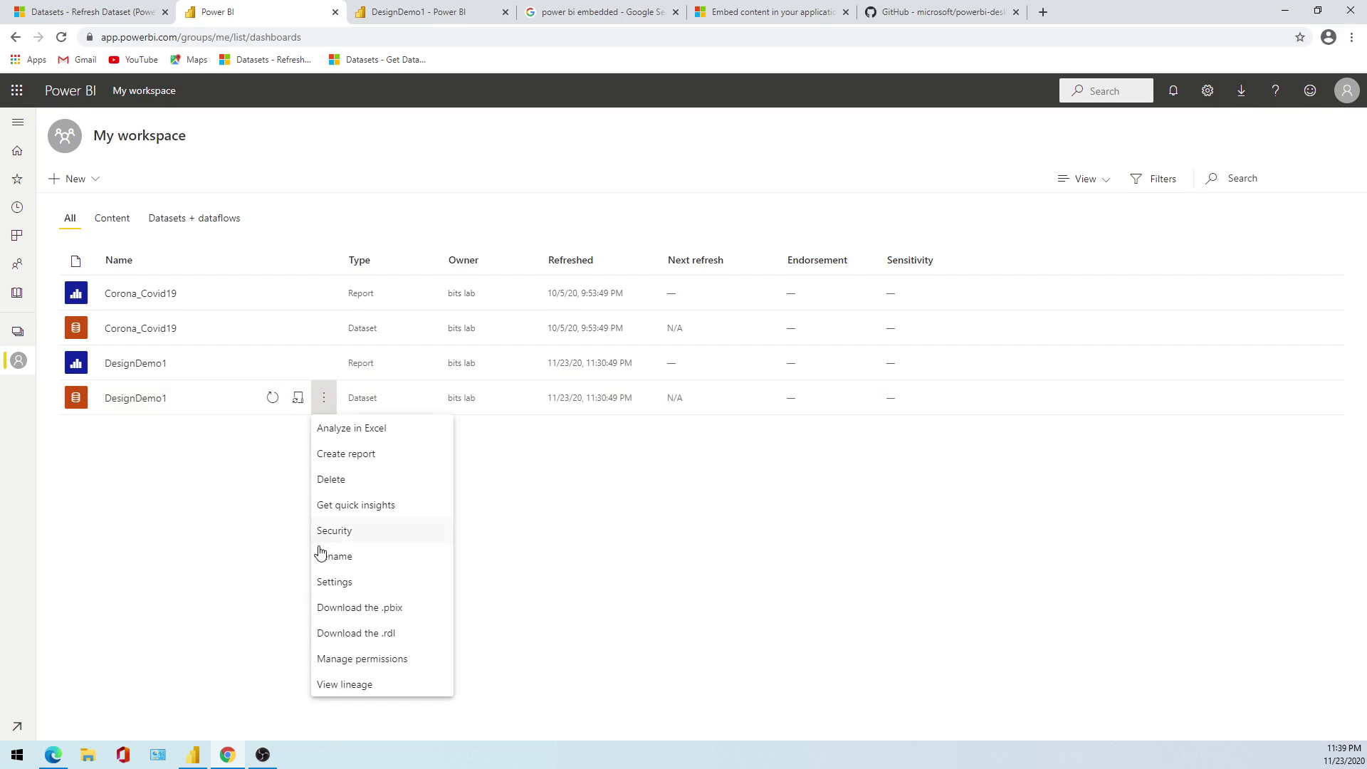
{"action": "left_click", "coordinate": [340, 582]}
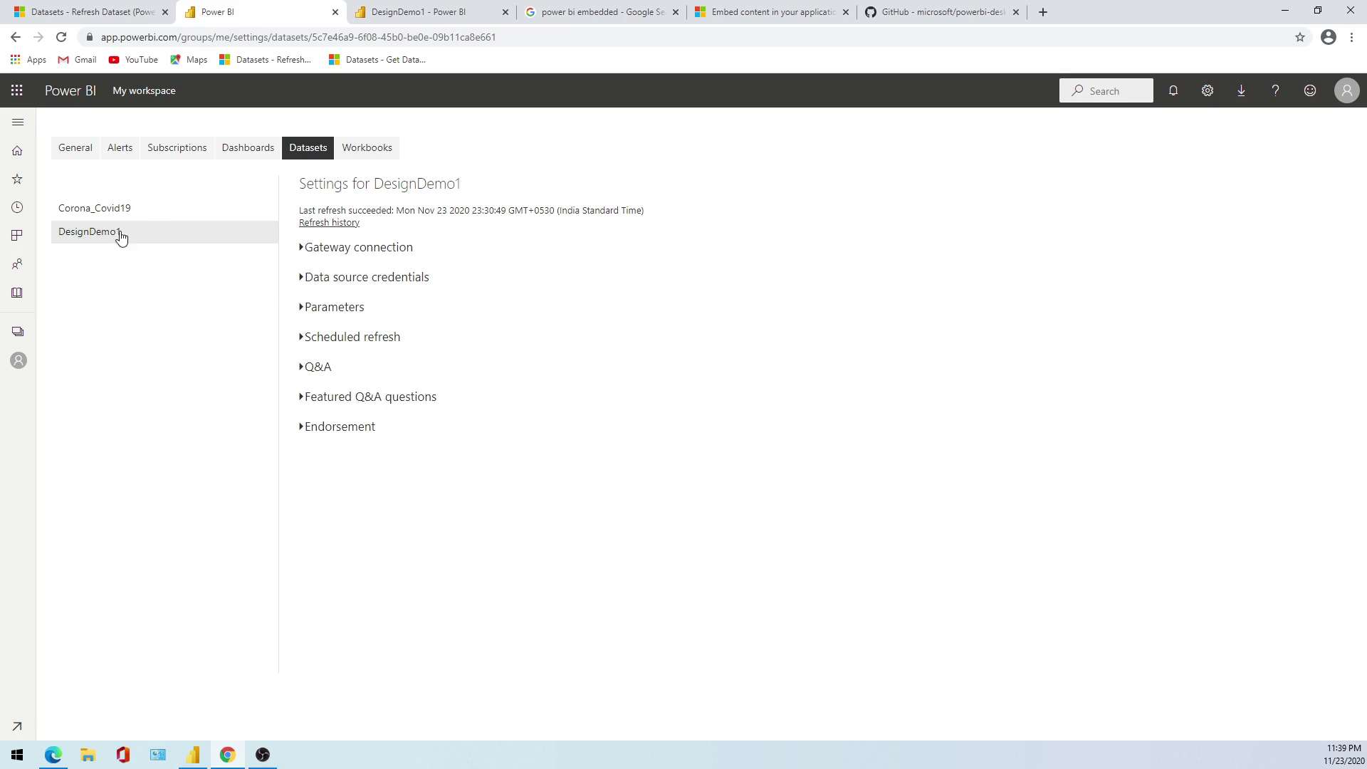
{"action": "left_click", "coordinate": [306, 251]}
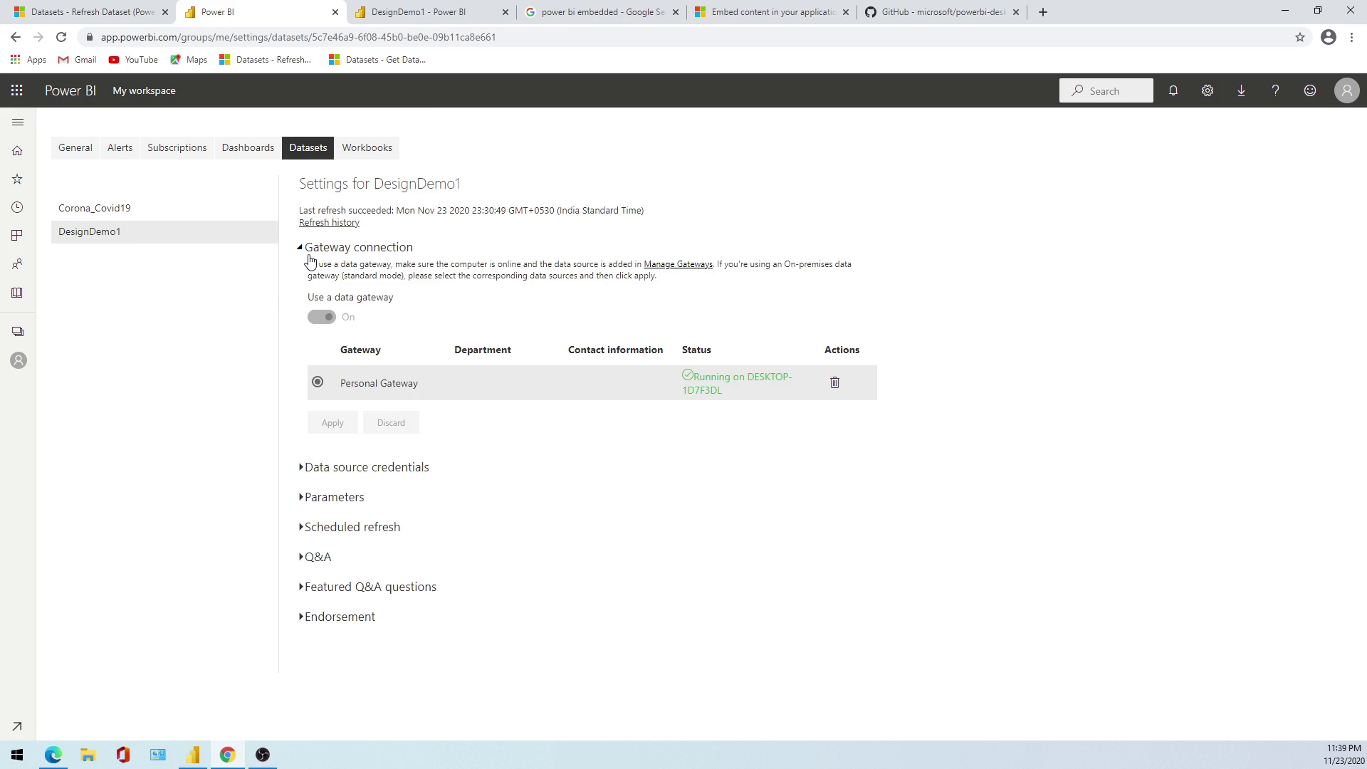
{"action": "left_click", "coordinate": [324, 469]}
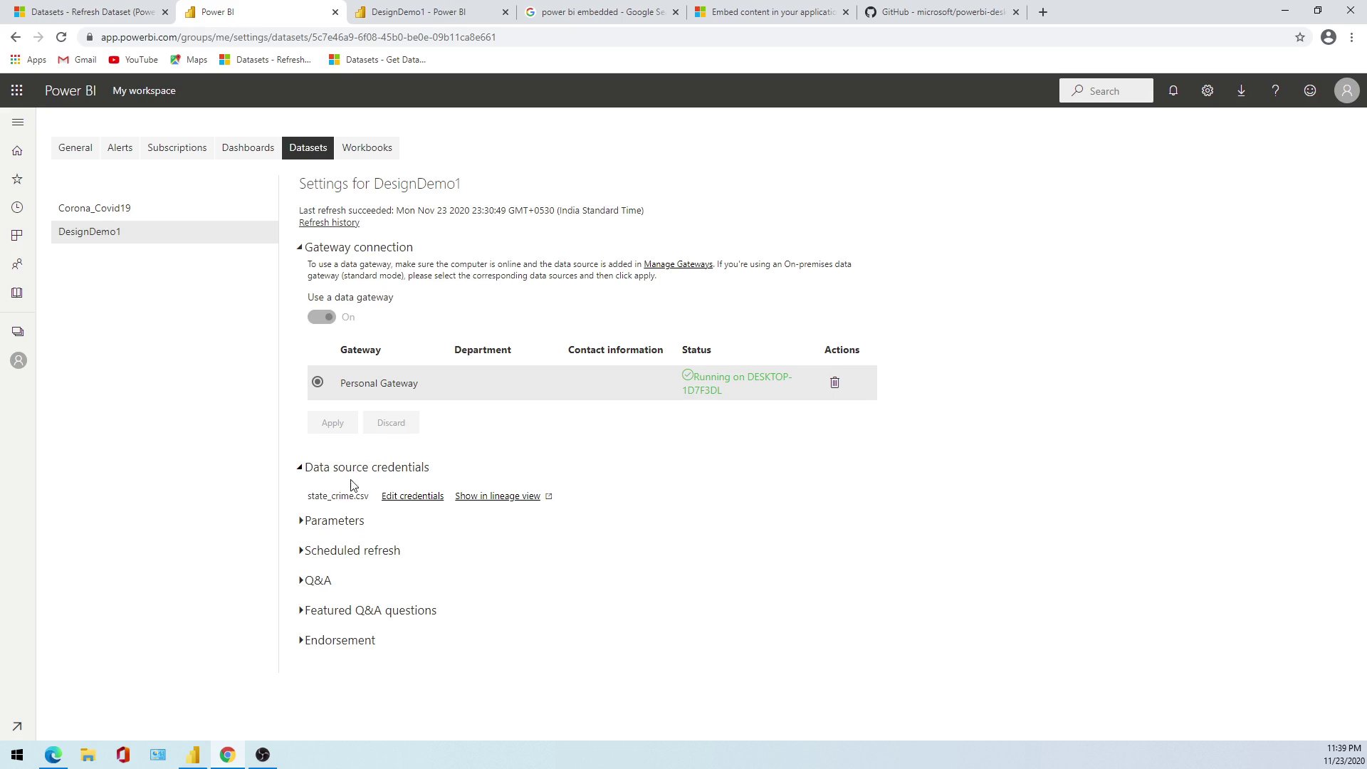
Step: Review DesignDemo1's Completed refresh history on the Scheduled and OneDrive tabs, then close it
{"action": "left_click", "coordinate": [340, 223]}
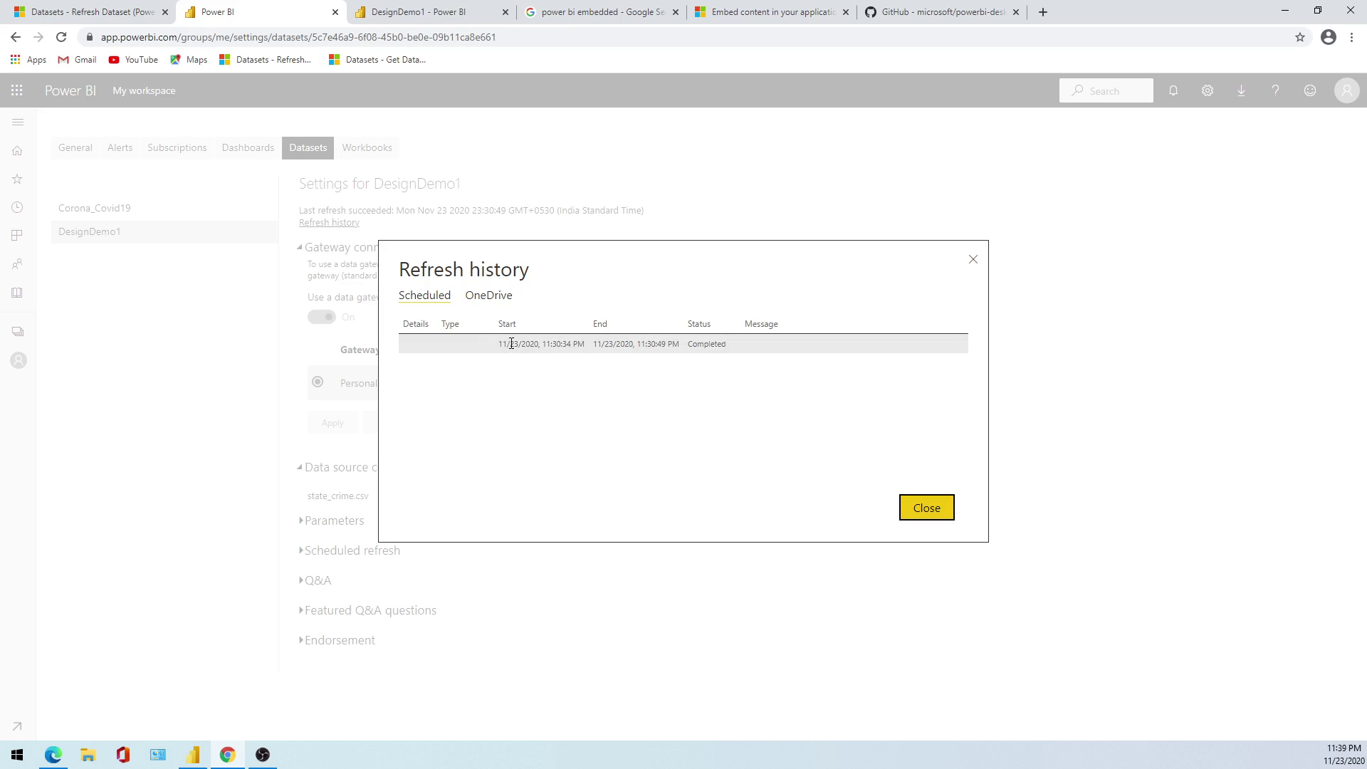
{"action": "left_click_drag", "start_coordinate": [500, 347], "coordinate": [788, 369]}
{"action": "left_click", "coordinate": [677, 391]}
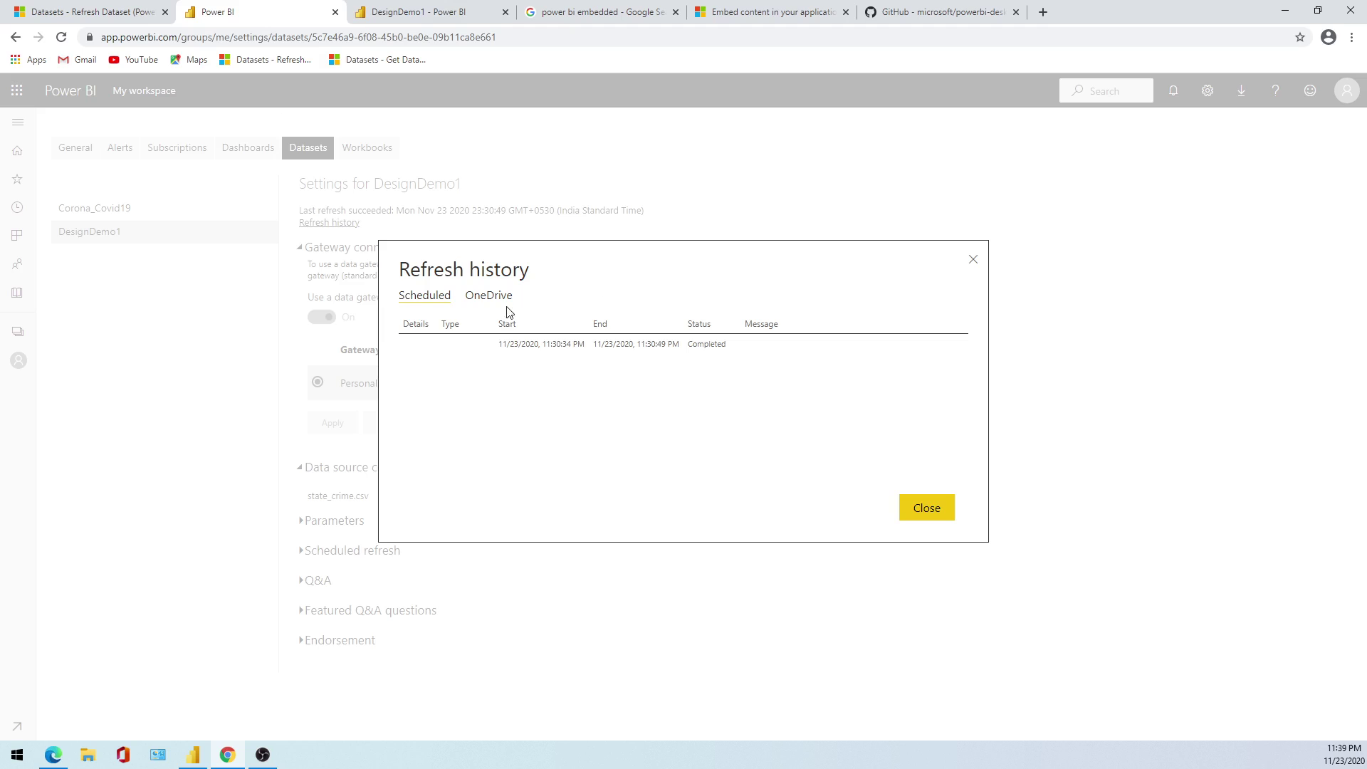
{"action": "left_click", "coordinate": [482, 298]}
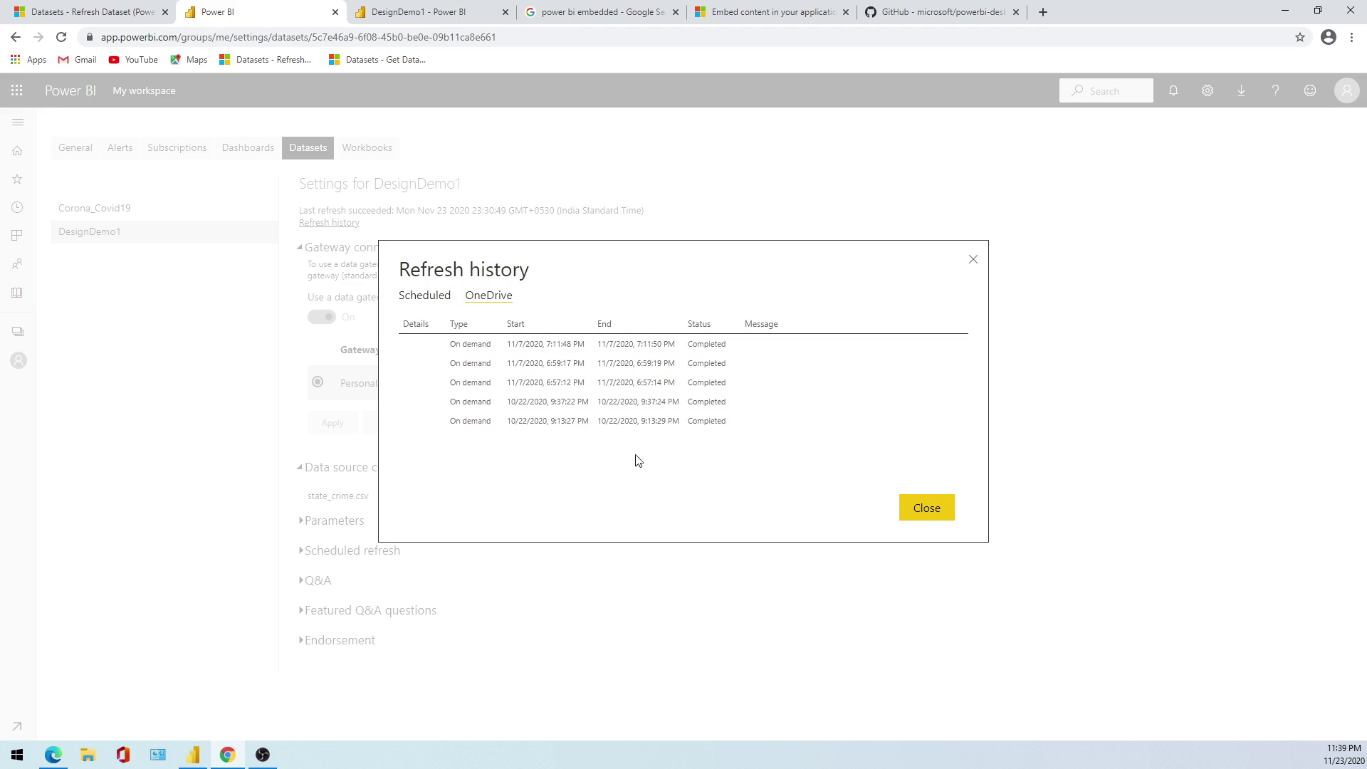
{"action": "left_click", "coordinate": [432, 296]}
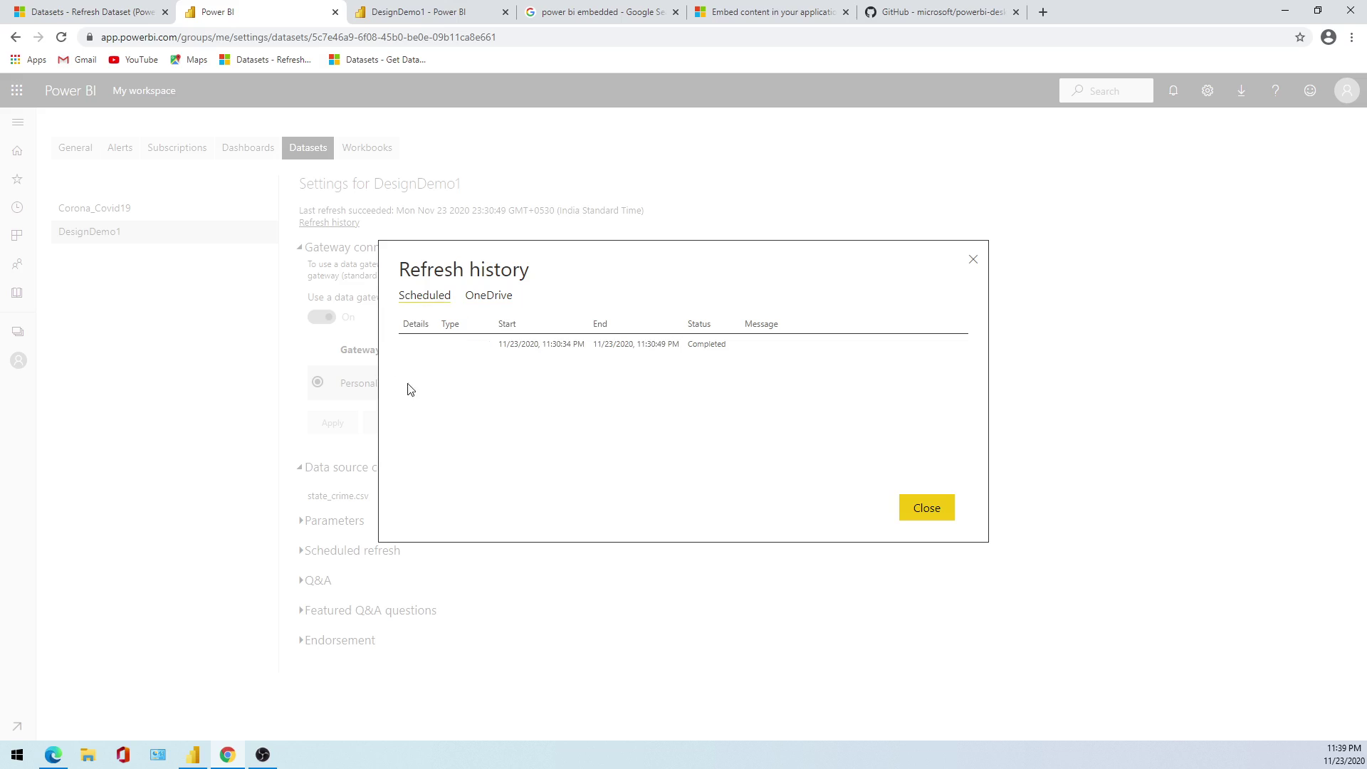
{"action": "left_click", "coordinate": [926, 509]}
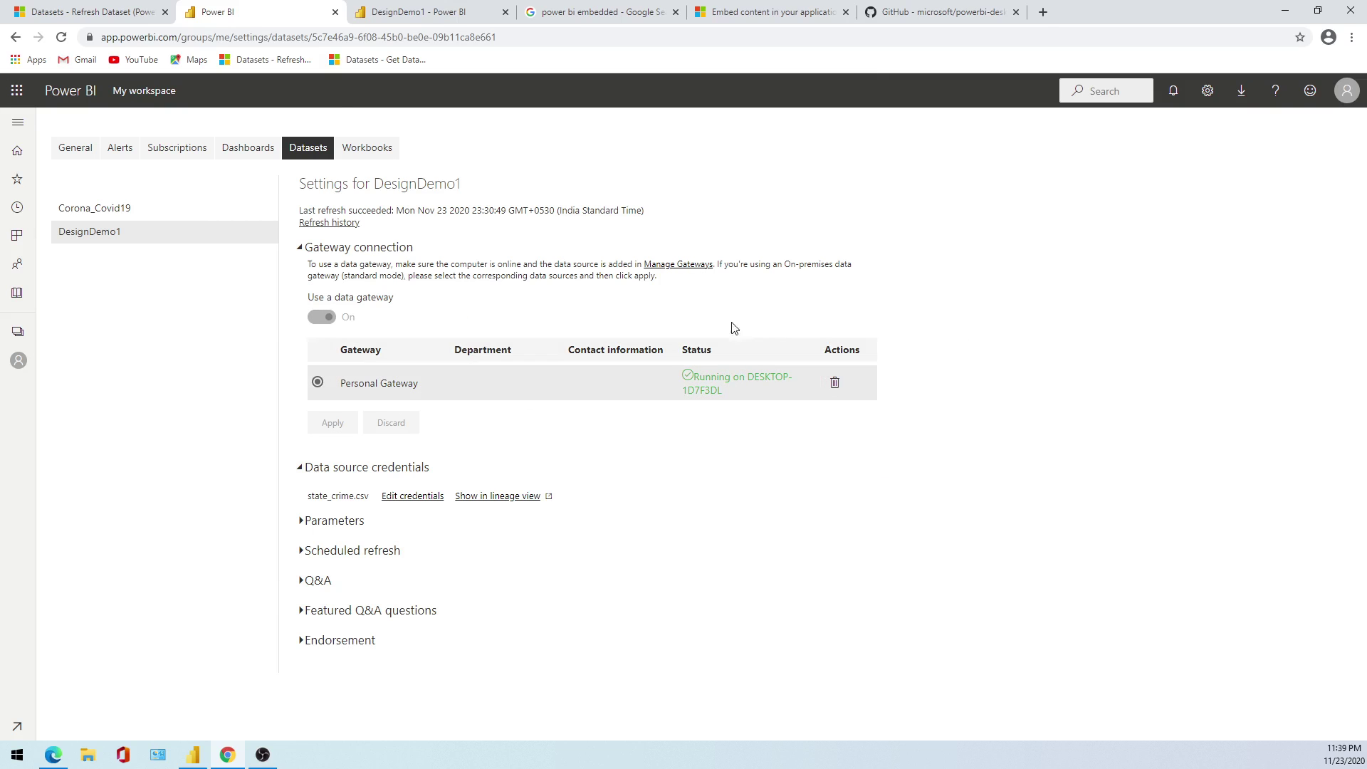
Step: On the Datasets - Refresh Dataset docs page, select the datasetId value and sign out of Try It
{"action": "left_click", "coordinate": [153, 9]}
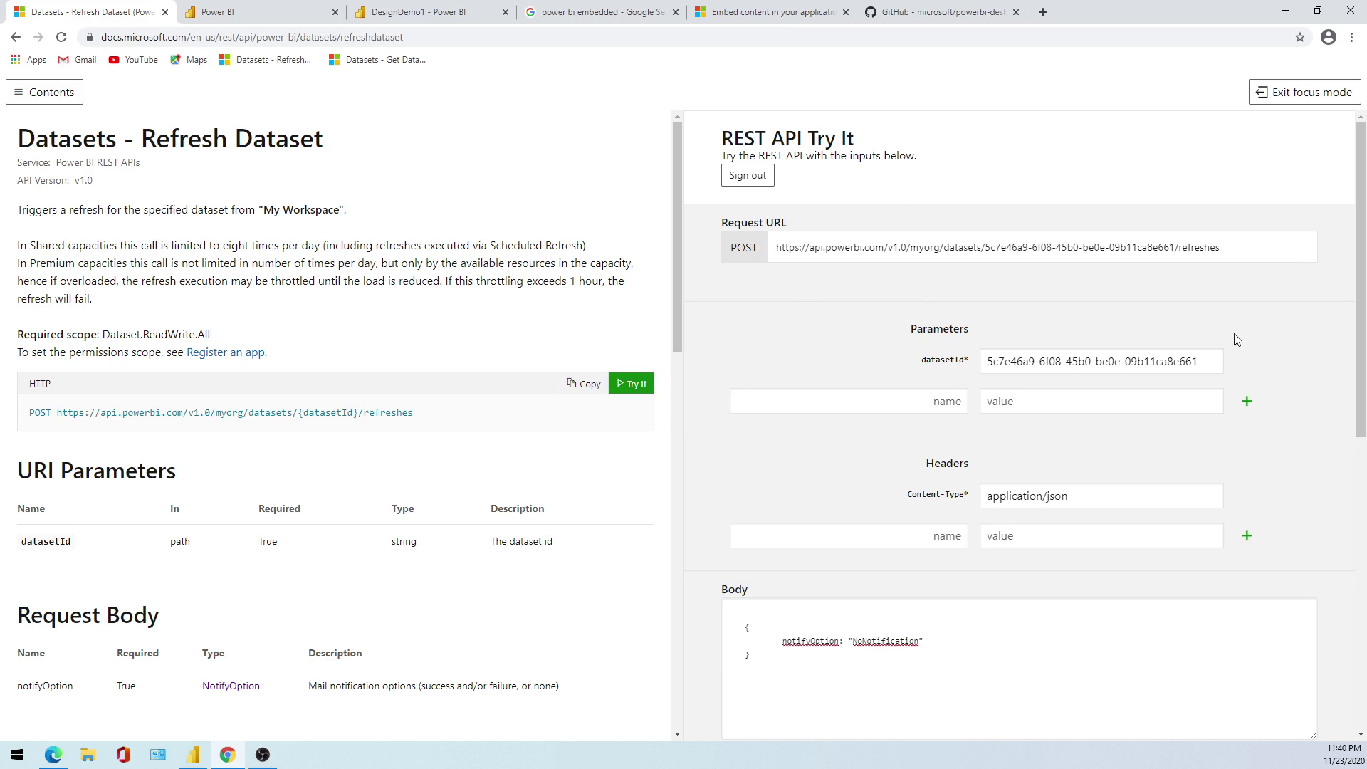
{"action": "left_click_drag", "start_coordinate": [1210, 363], "coordinate": [952, 348]}
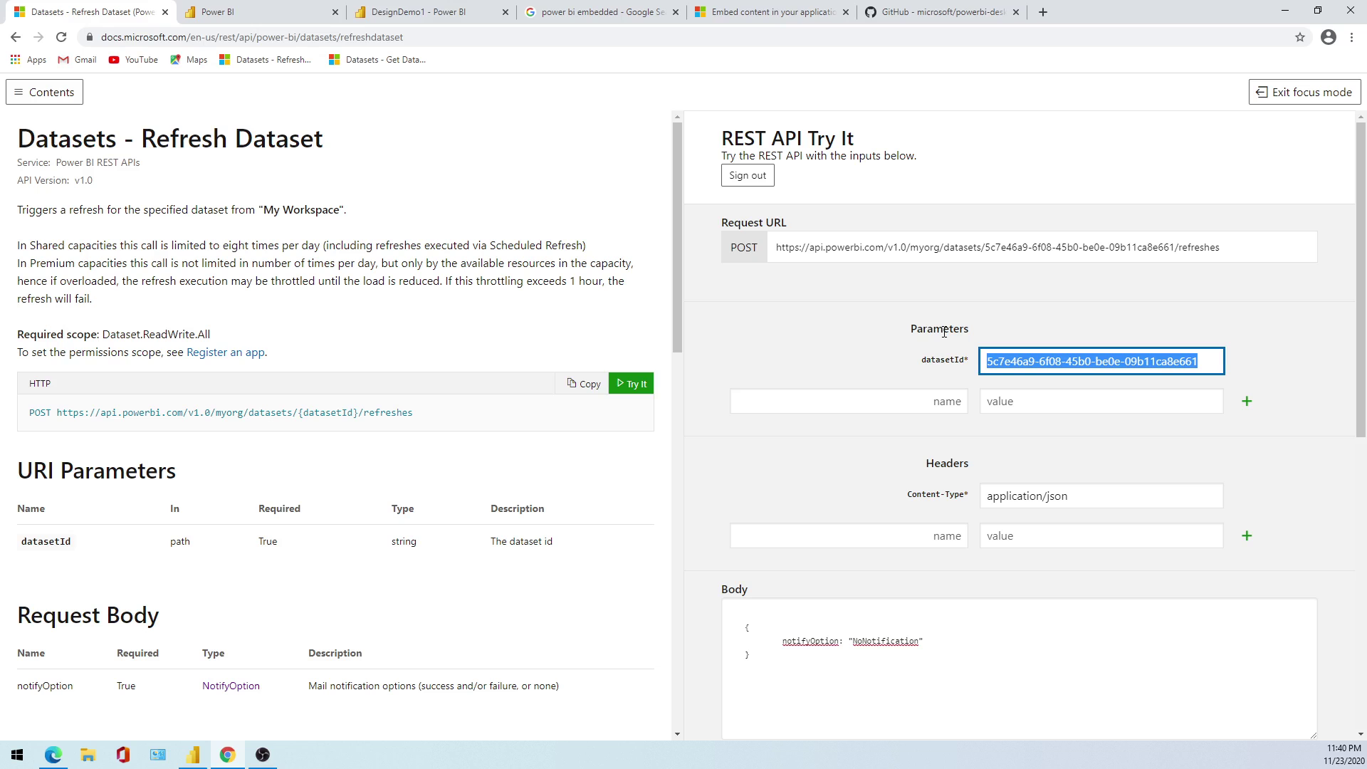
{"action": "left_click", "coordinate": [756, 178]}
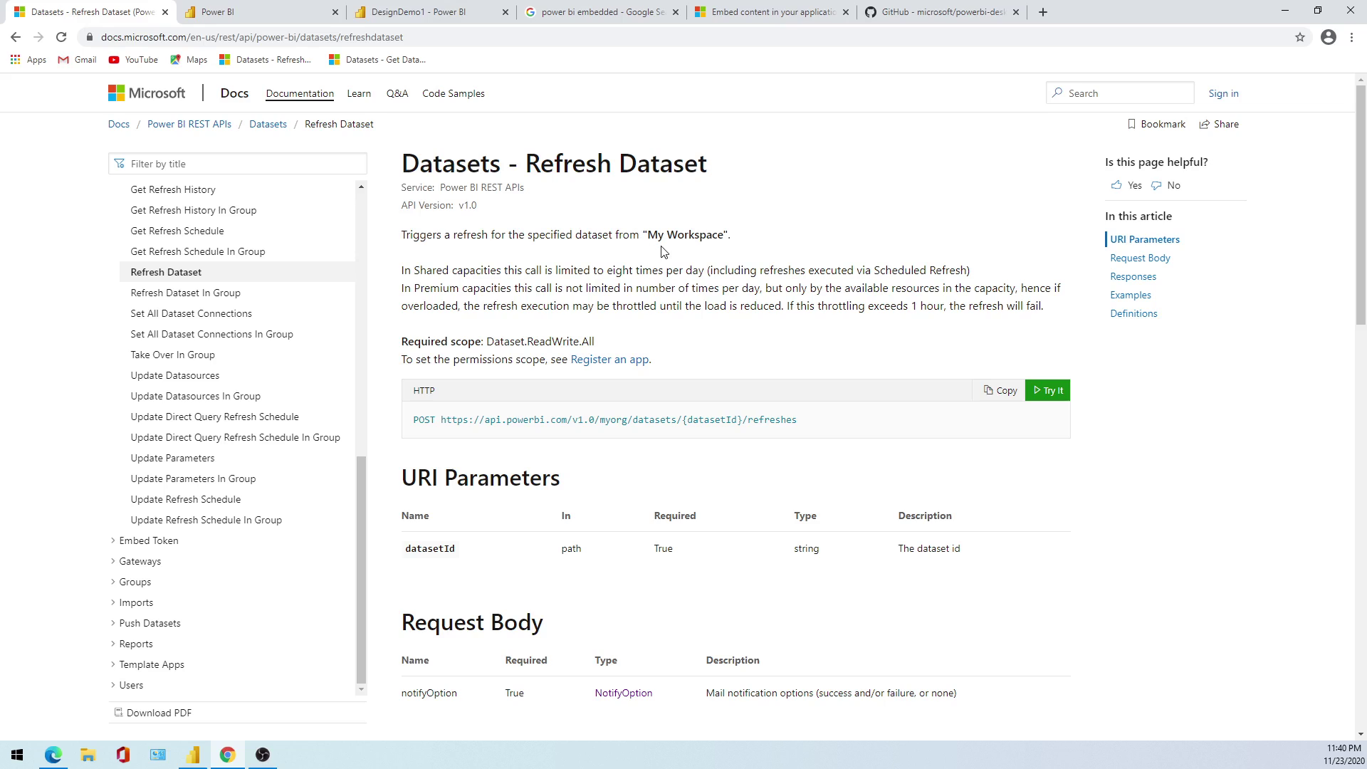
Step: Visit Refresh Dataset In Group, return to Refresh Dataset, and sign into Try It with an account
{"action": "left_click", "coordinate": [208, 297]}
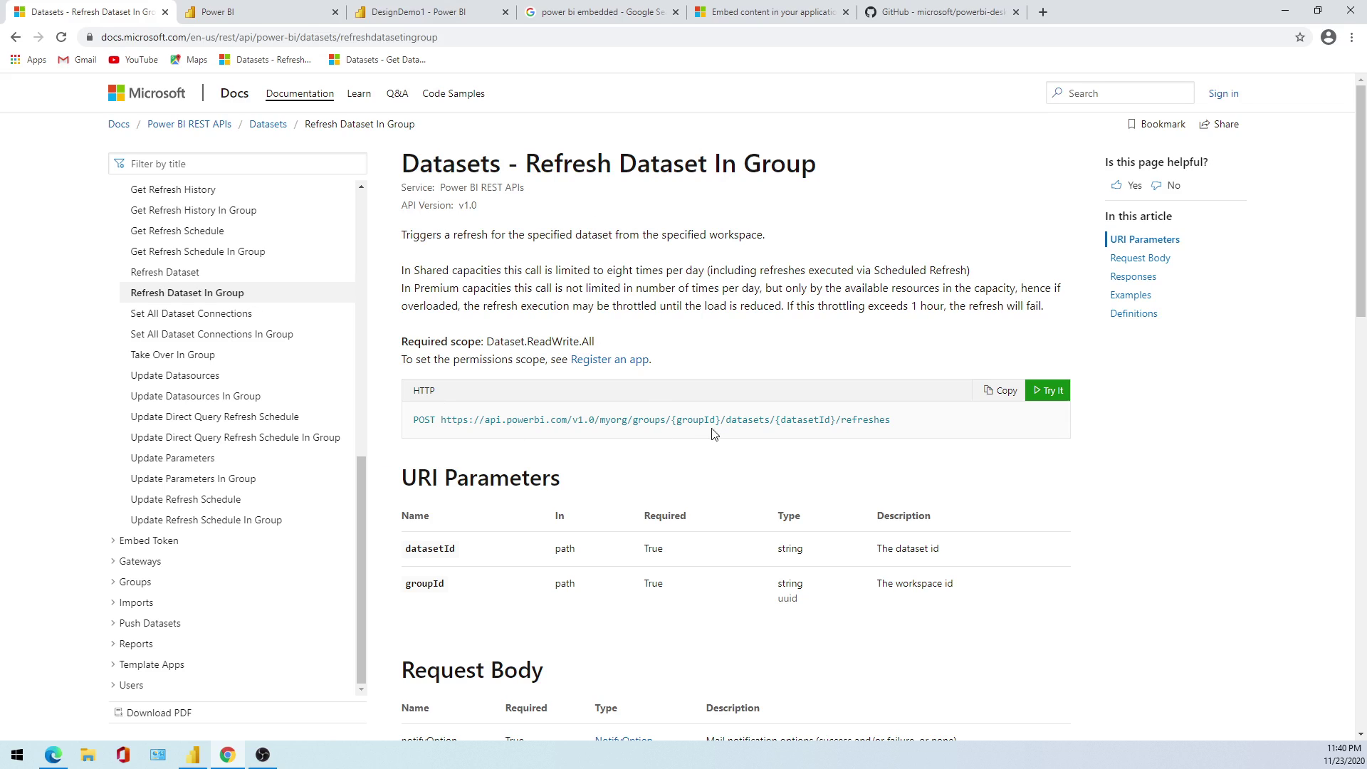
{"action": "left_click", "coordinate": [184, 272]}
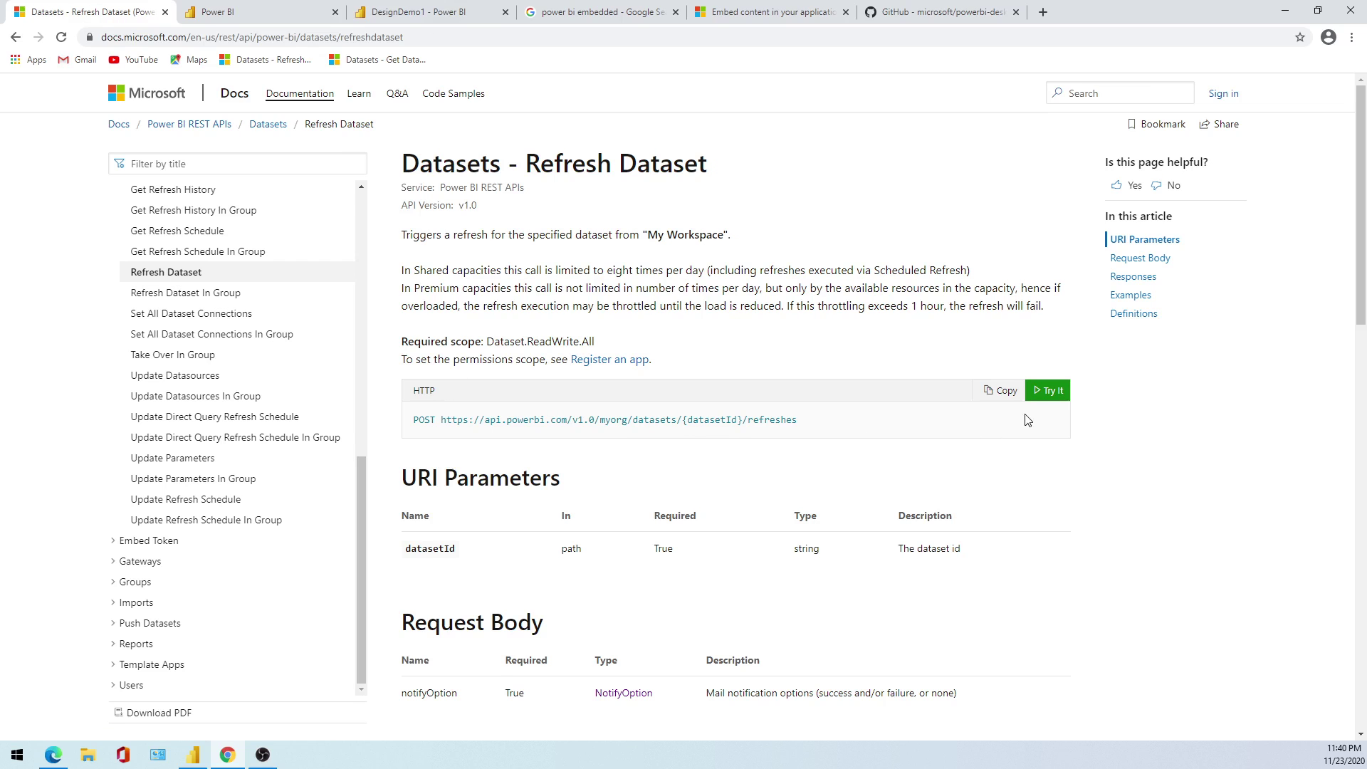
{"action": "left_click", "coordinate": [1048, 391]}
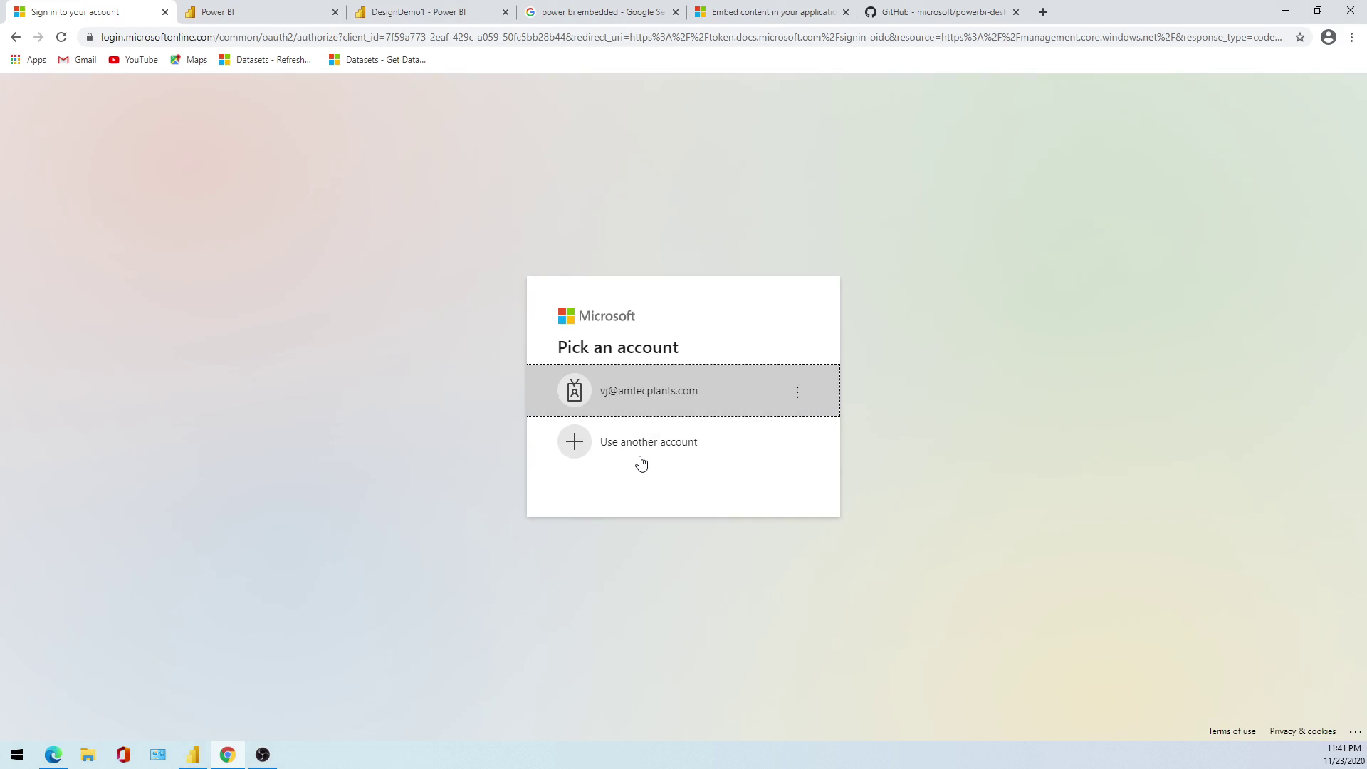
{"action": "left_click", "coordinate": [641, 460]}
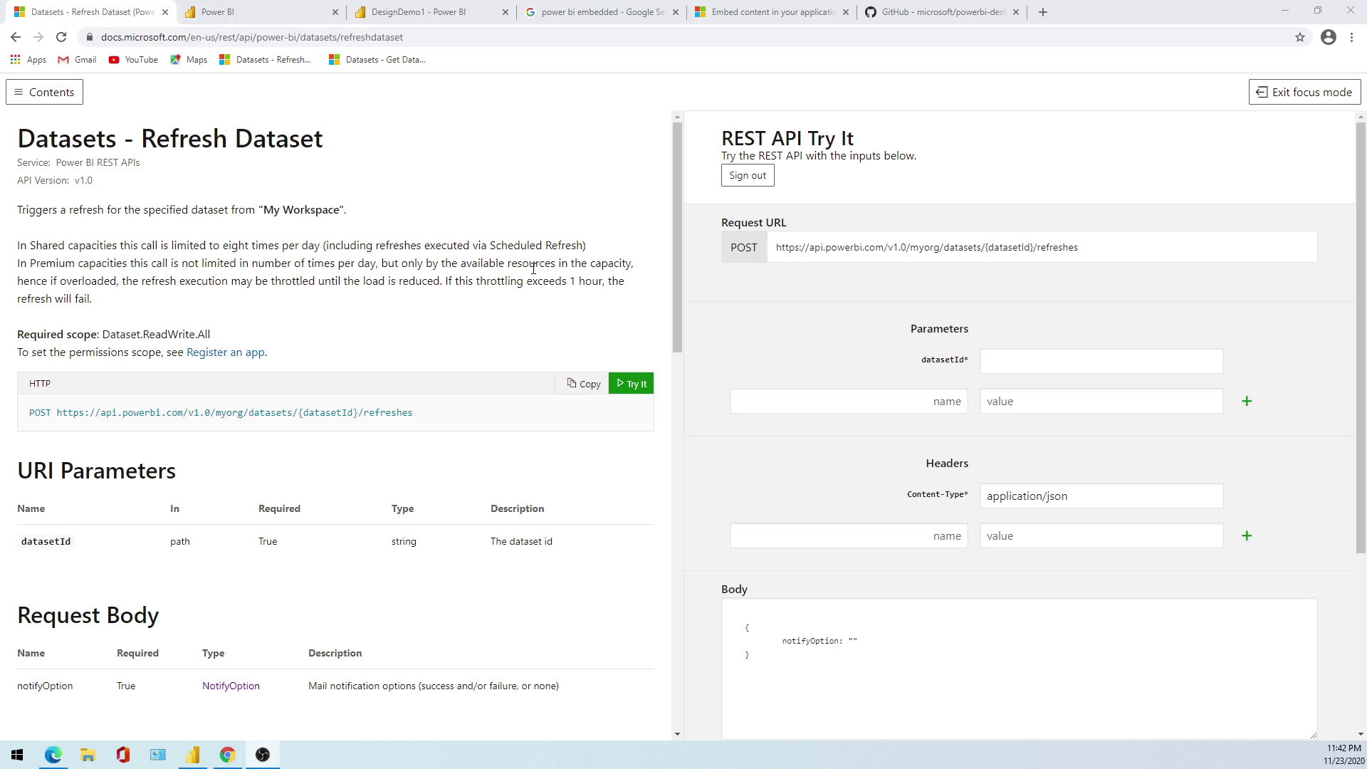
Step: Select the DesignDemo1 dataset ID in the dataset settings page address
{"action": "left_click", "coordinate": [916, 401]}
{"action": "left_click", "coordinate": [214, 12]}
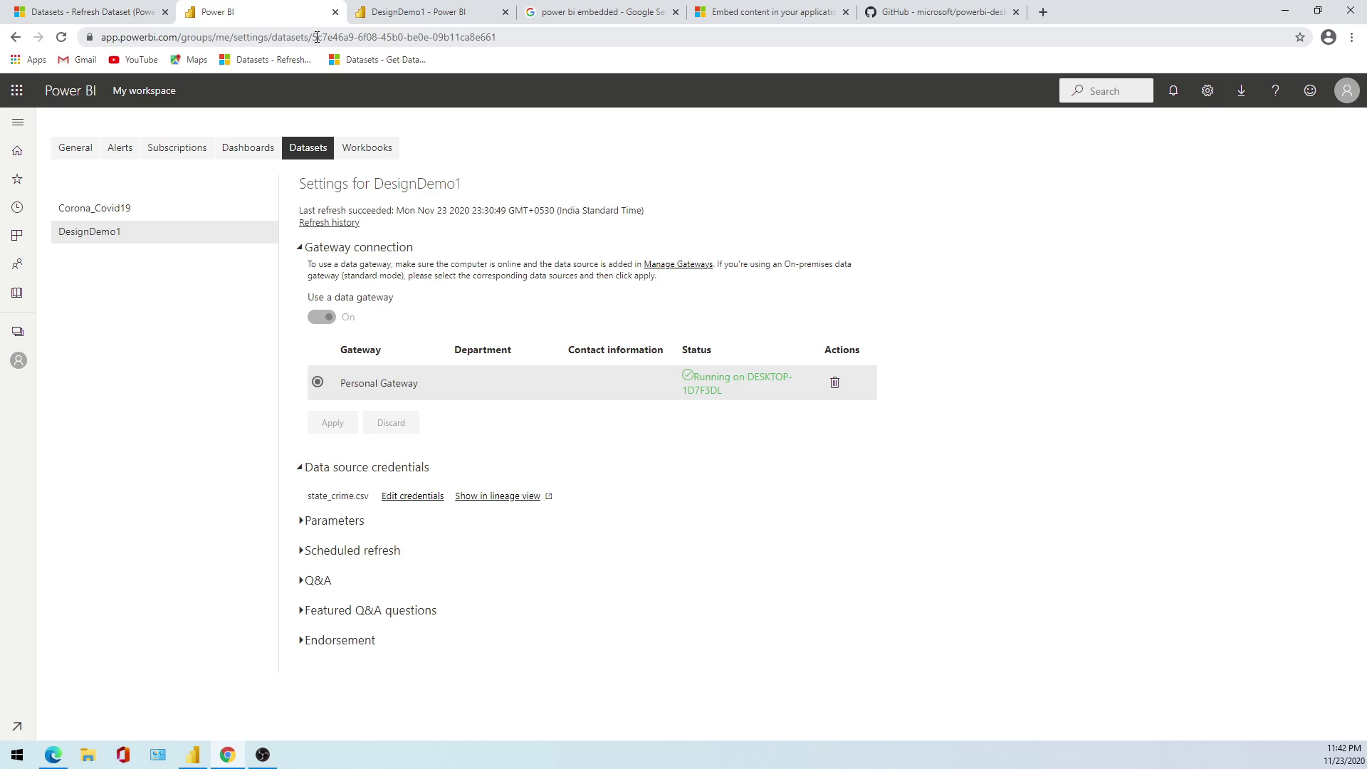
{"action": "left_click_drag", "start_coordinate": [317, 37], "coordinate": [600, 52]}
{"action": "key", "text": "ctrl+c"}
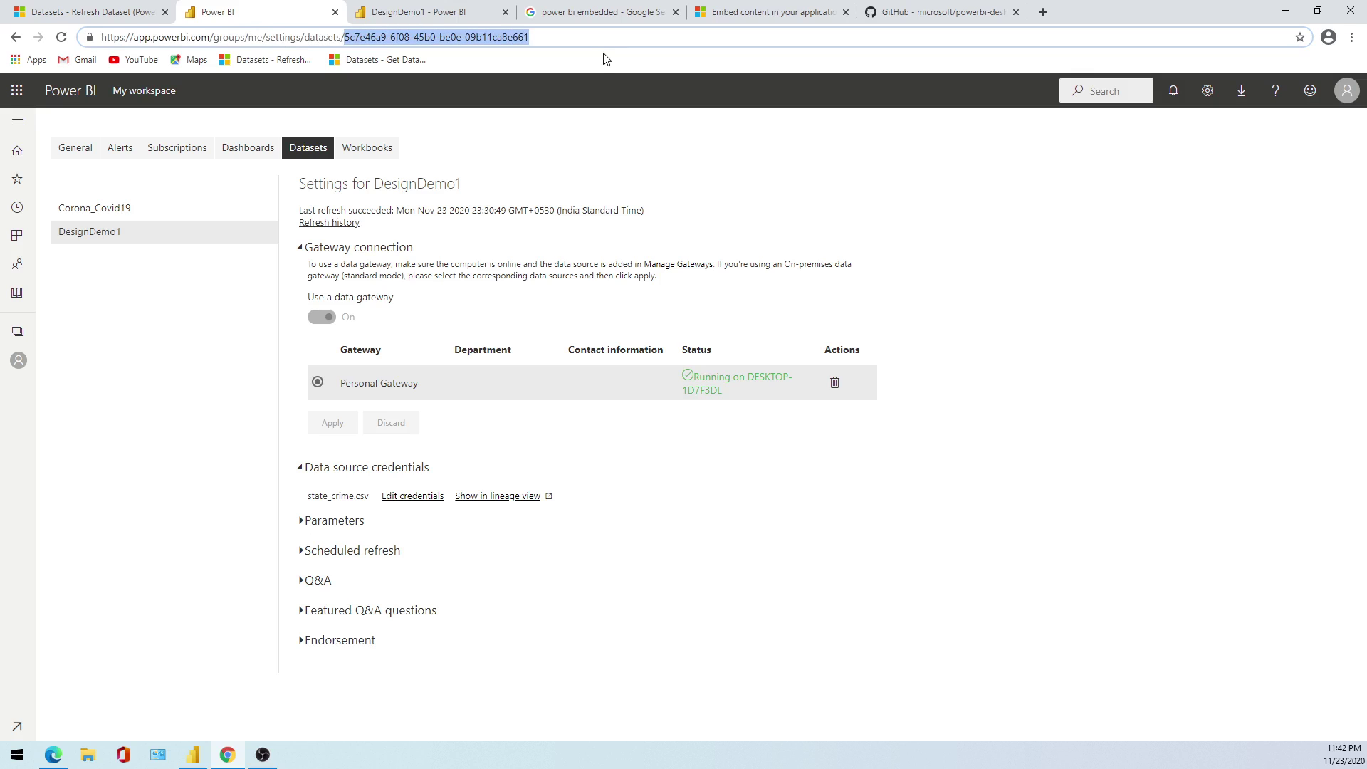
{"action": "left_click", "coordinate": [918, 7]}
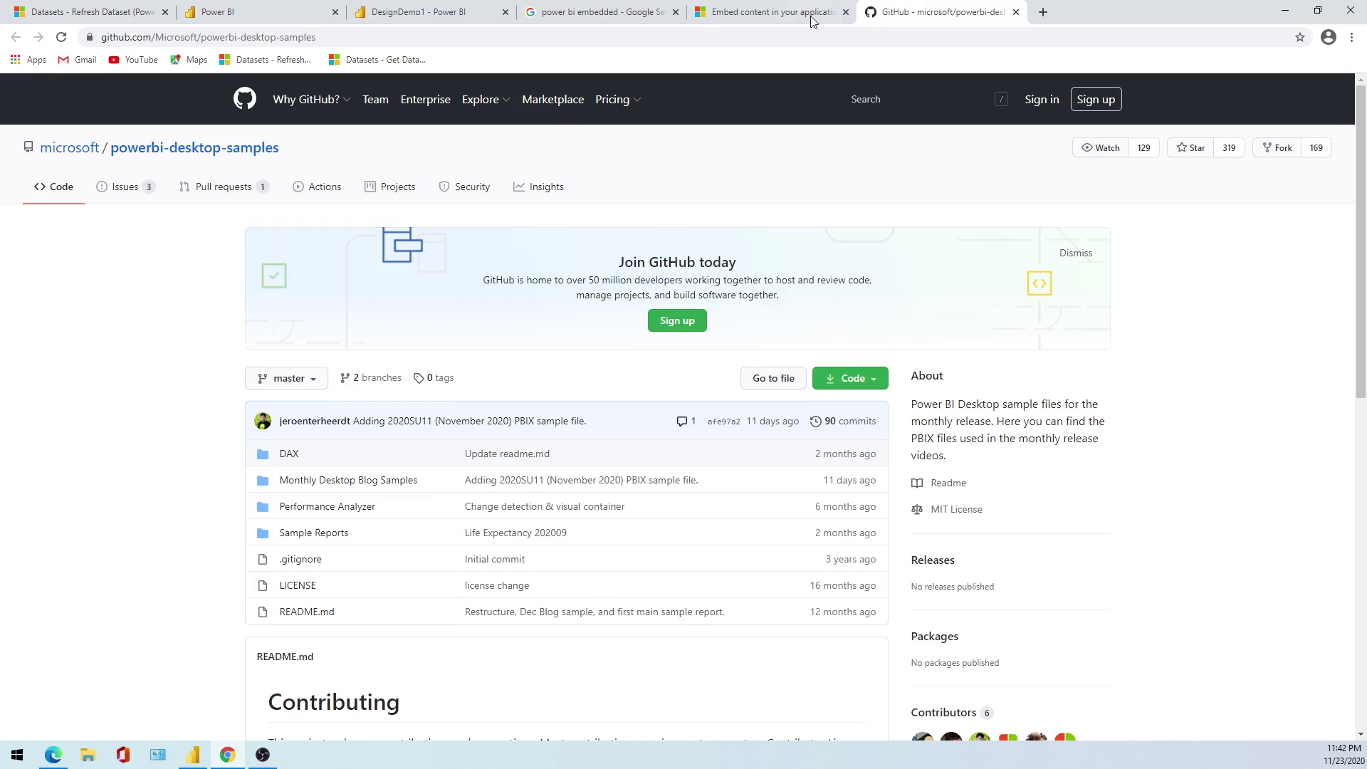
{"action": "left_click", "coordinate": [808, 16]}
{"action": "left_click", "coordinate": [626, 15]}
{"action": "left_click", "coordinate": [456, 7]}
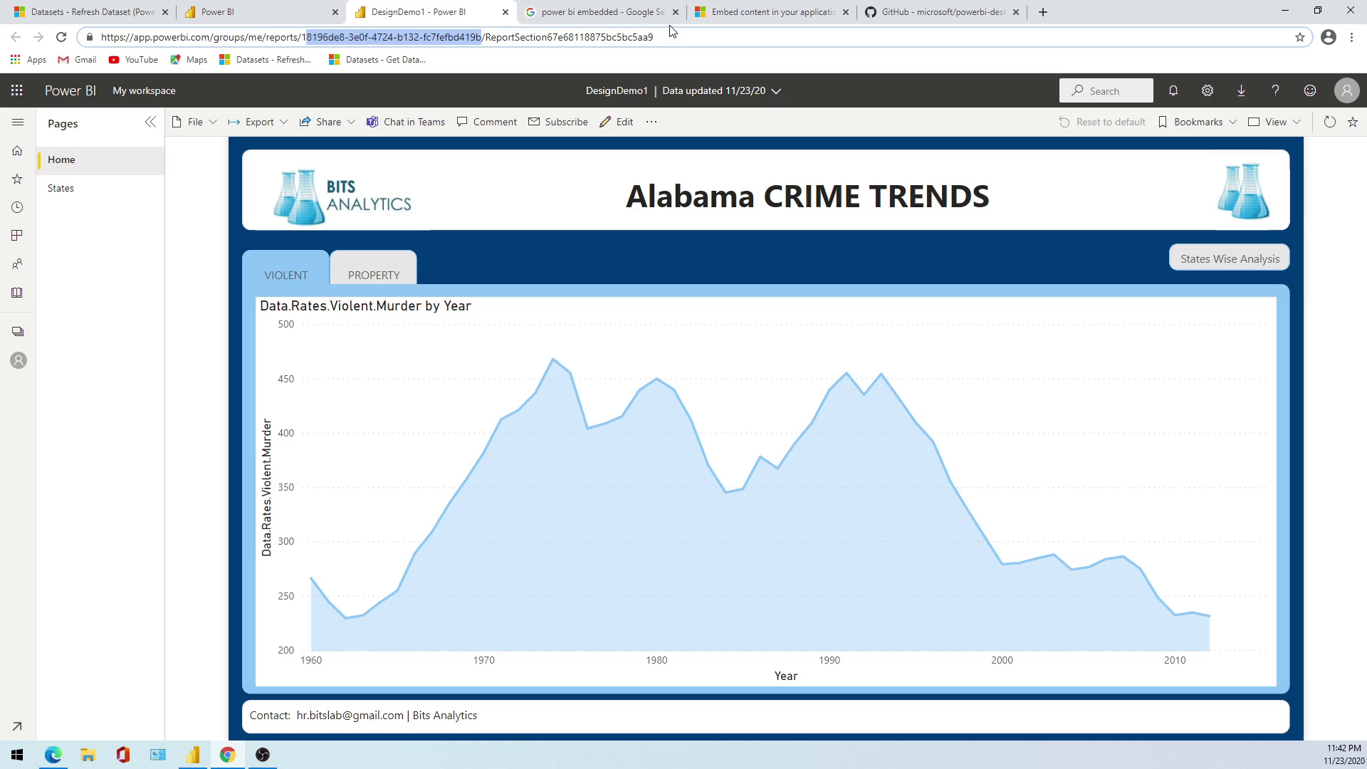
{"action": "left_click", "coordinate": [292, 20]}
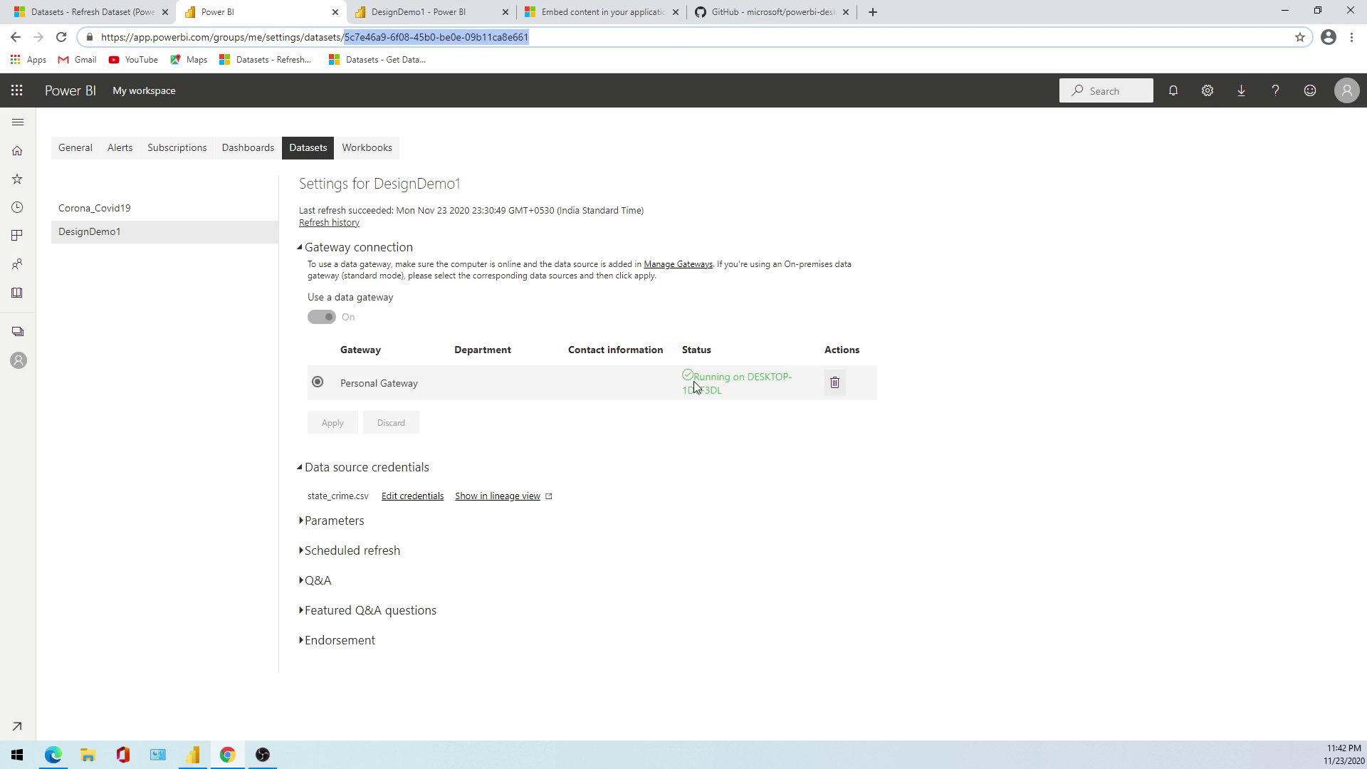
Step: Paste the DesignDemo1 dataset ID into the datasetId parameter of the Try It panel
{"action": "left_click", "coordinate": [675, 12]}
{"action": "left_click", "coordinate": [79, 7]}
{"action": "left_click", "coordinate": [1036, 390]}
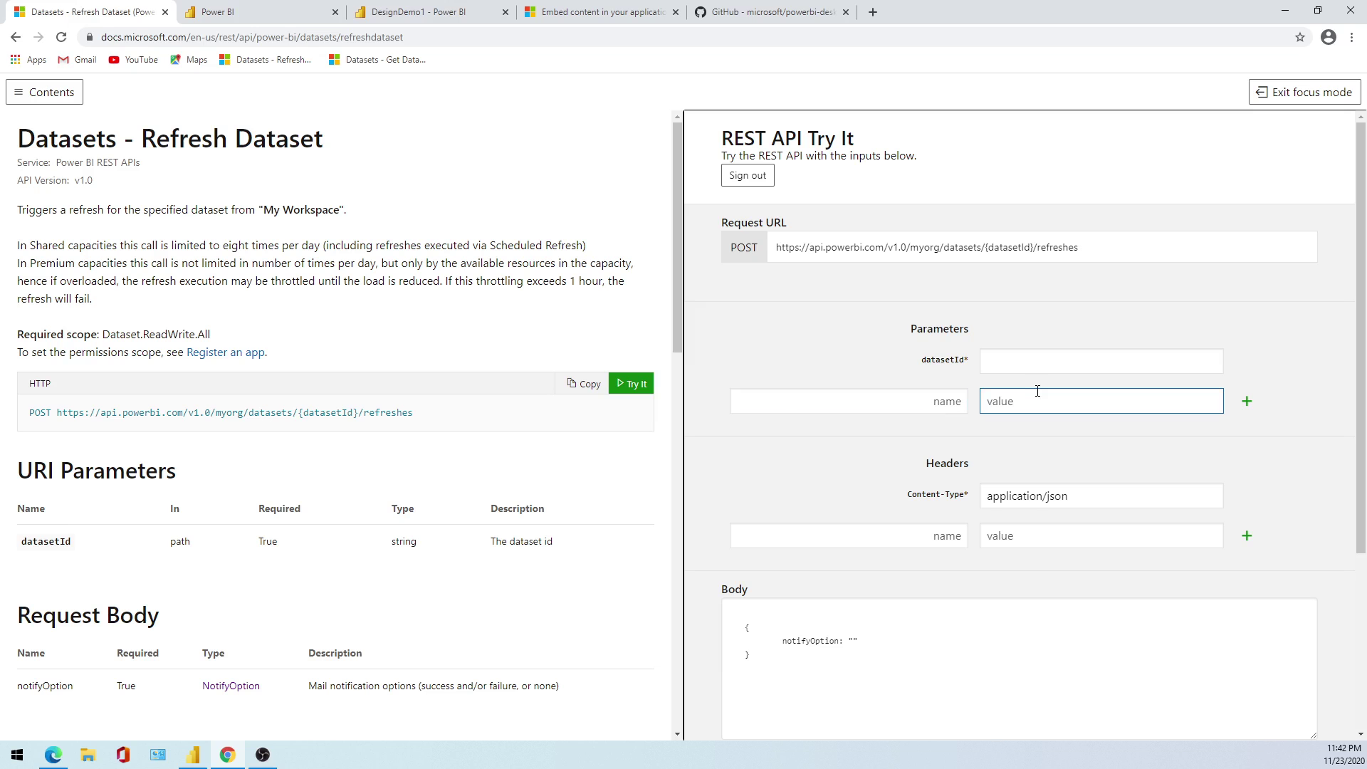
{"action": "left_click", "coordinate": [994, 361]}
{"action": "key", "text": "ctrl+v"}
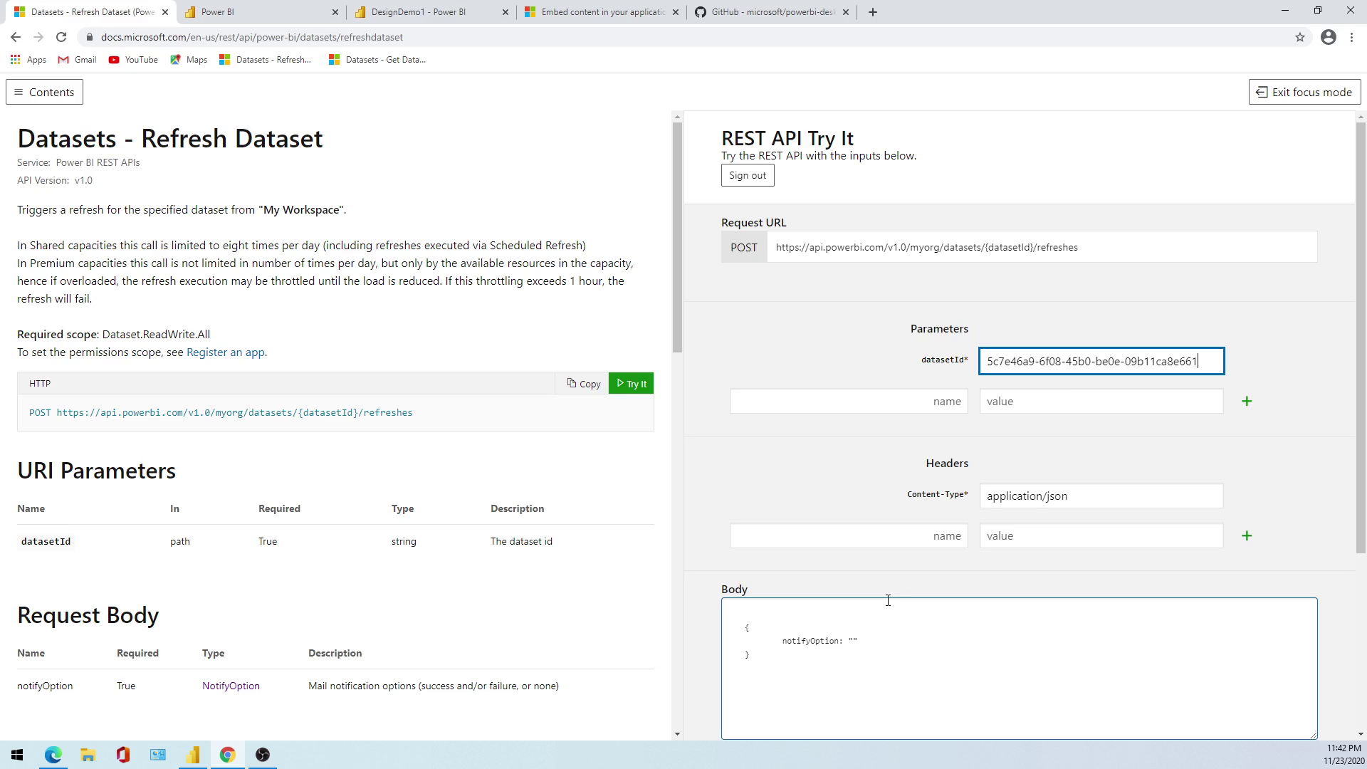
Step: Copy NoNotification from Definitions and paste it as the notifyOption value in the request body
{"action": "left_click", "coordinate": [853, 639]}
{"action": "scroll", "coordinate": [853, 640], "scroll_direction": "down", "scroll_amount": 4}
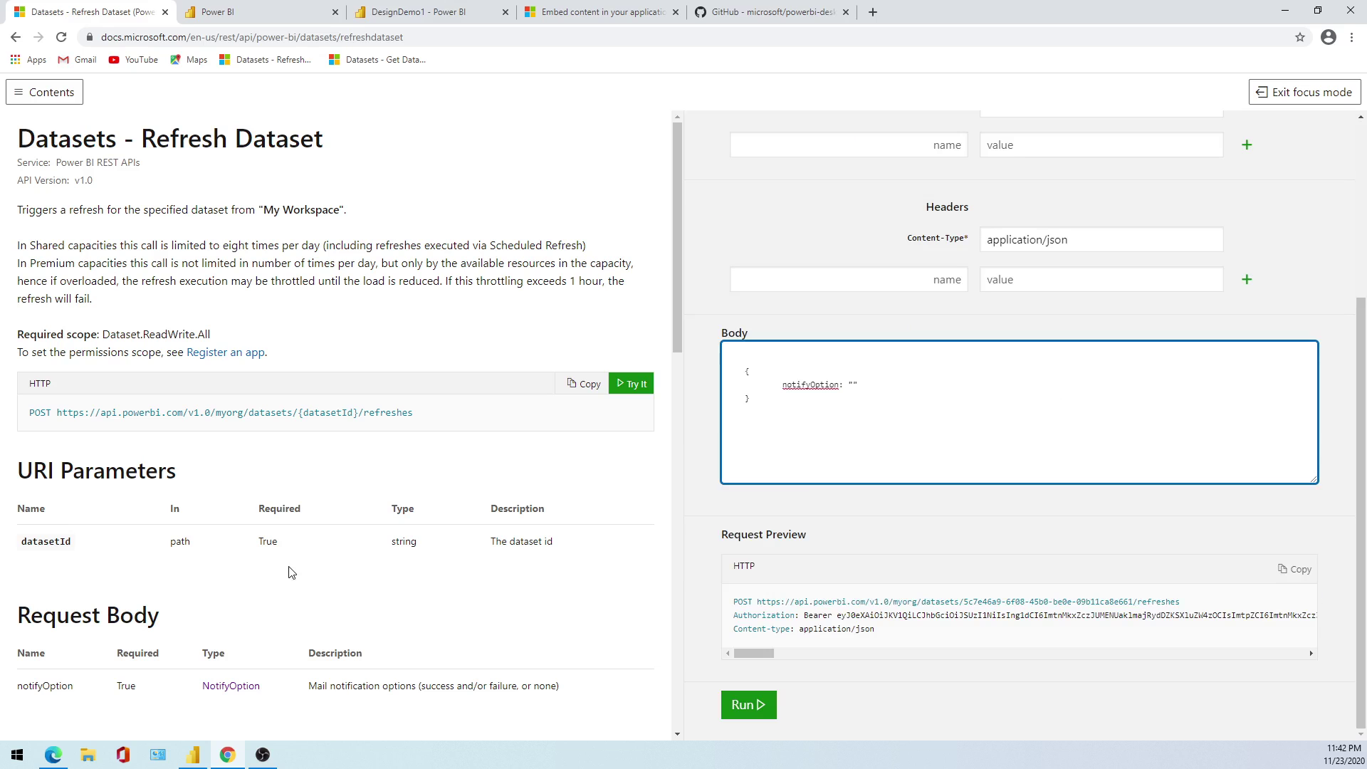
{"action": "scroll", "coordinate": [238, 574], "scroll_direction": "down", "scroll_amount": 7}
{"action": "scroll", "coordinate": [142, 609], "scroll_direction": "down", "scroll_amount": 7}
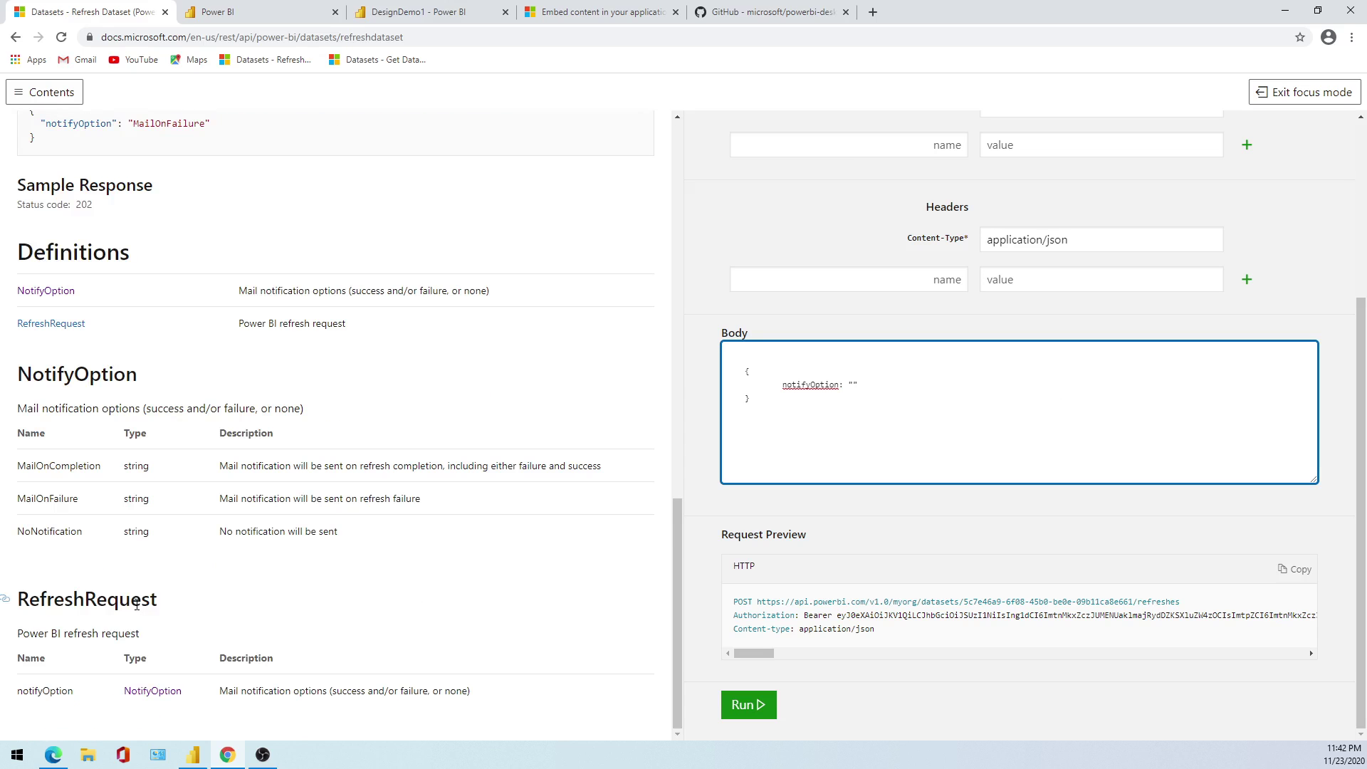
{"action": "double_click", "coordinate": [61, 549]}
{"action": "key", "text": "ctrl+c"}
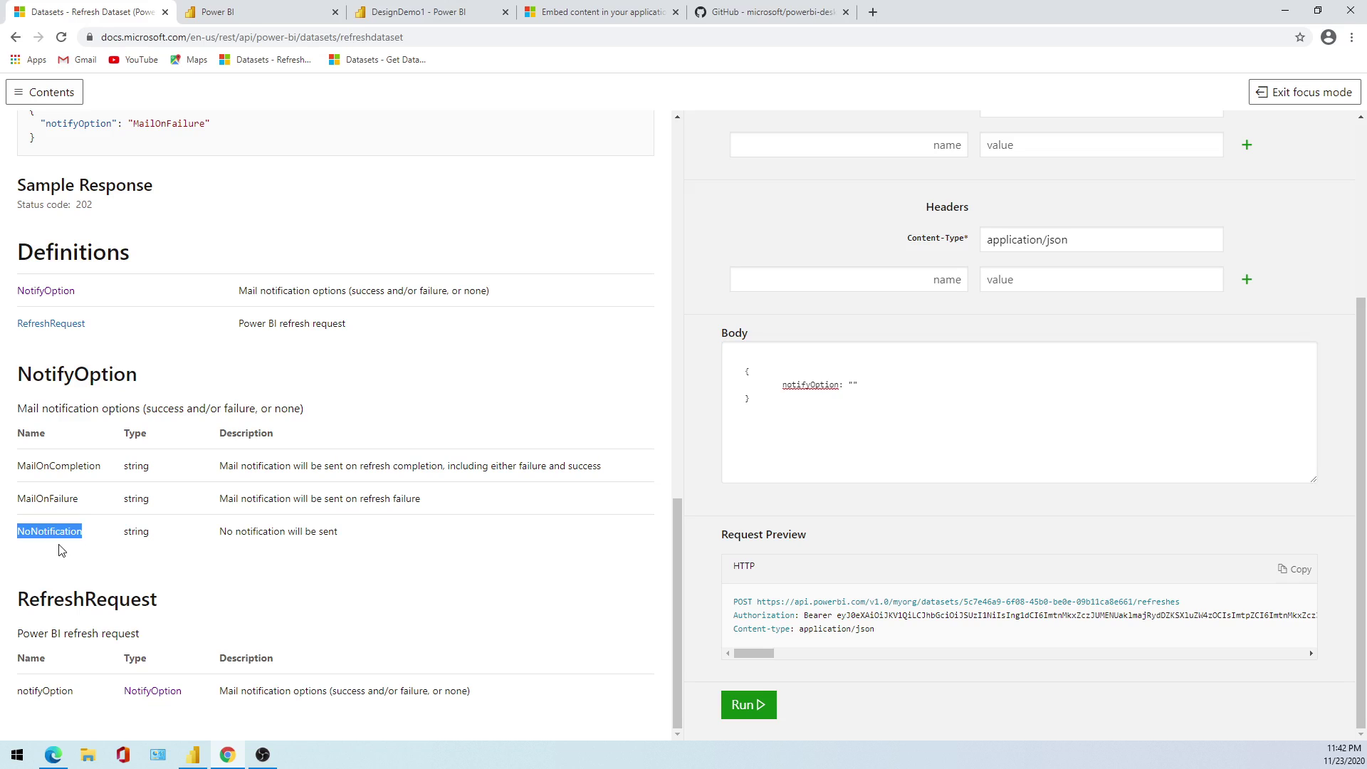
{"action": "left_click", "coordinate": [930, 408]}
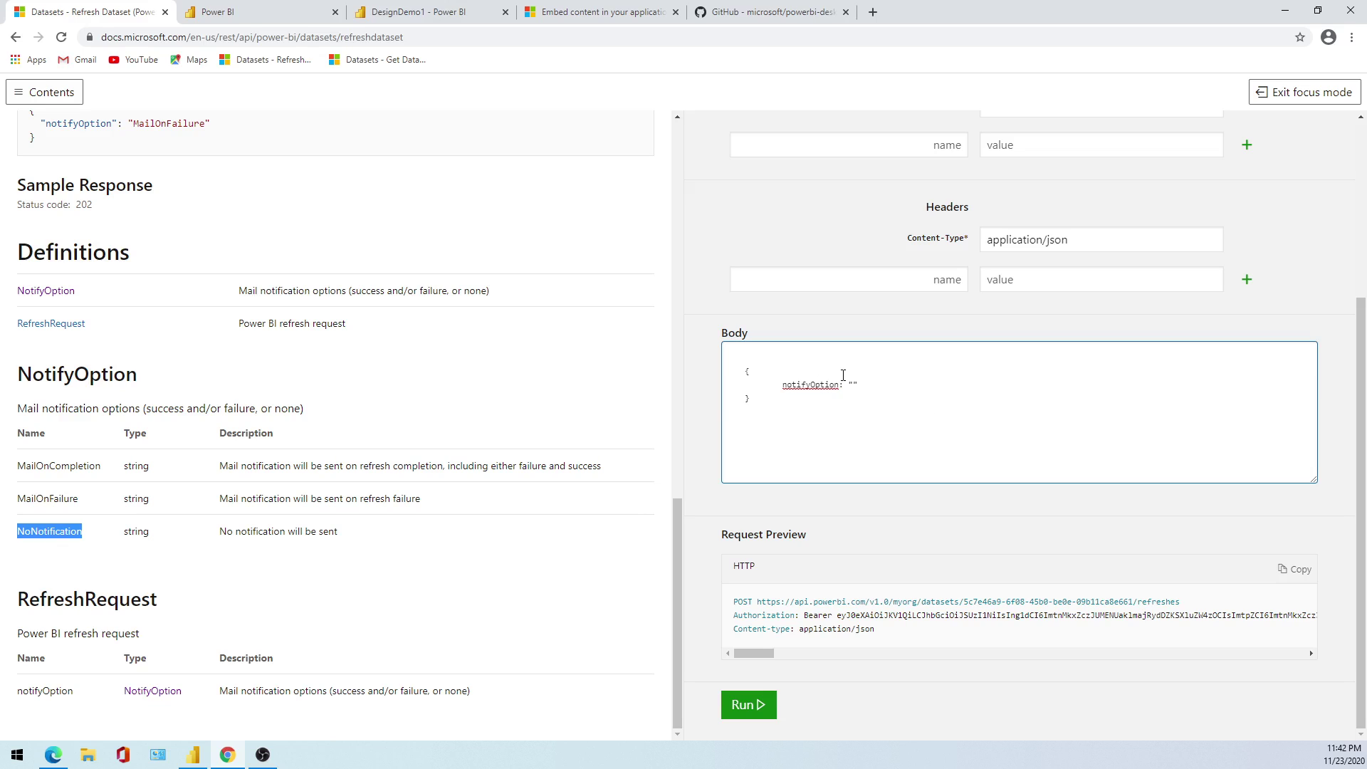
{"action": "key", "text": "ctrl+v"}
Step: Check the request URL and bearer token preview, then run the refresh request, receiving 202
{"action": "scroll", "coordinate": [975, 388], "scroll_direction": "up", "scroll_amount": 3}
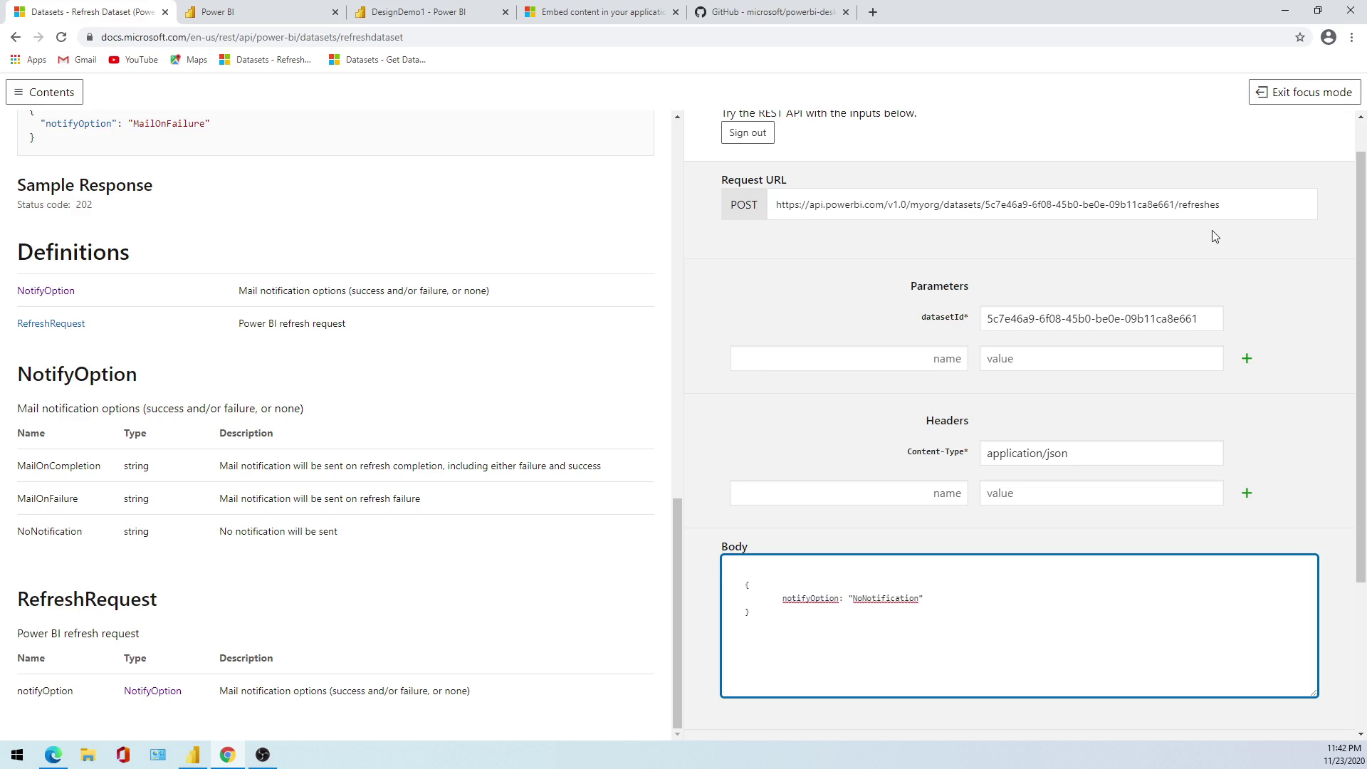
{"action": "left_click_drag", "start_coordinate": [1219, 206], "coordinate": [527, 196]}
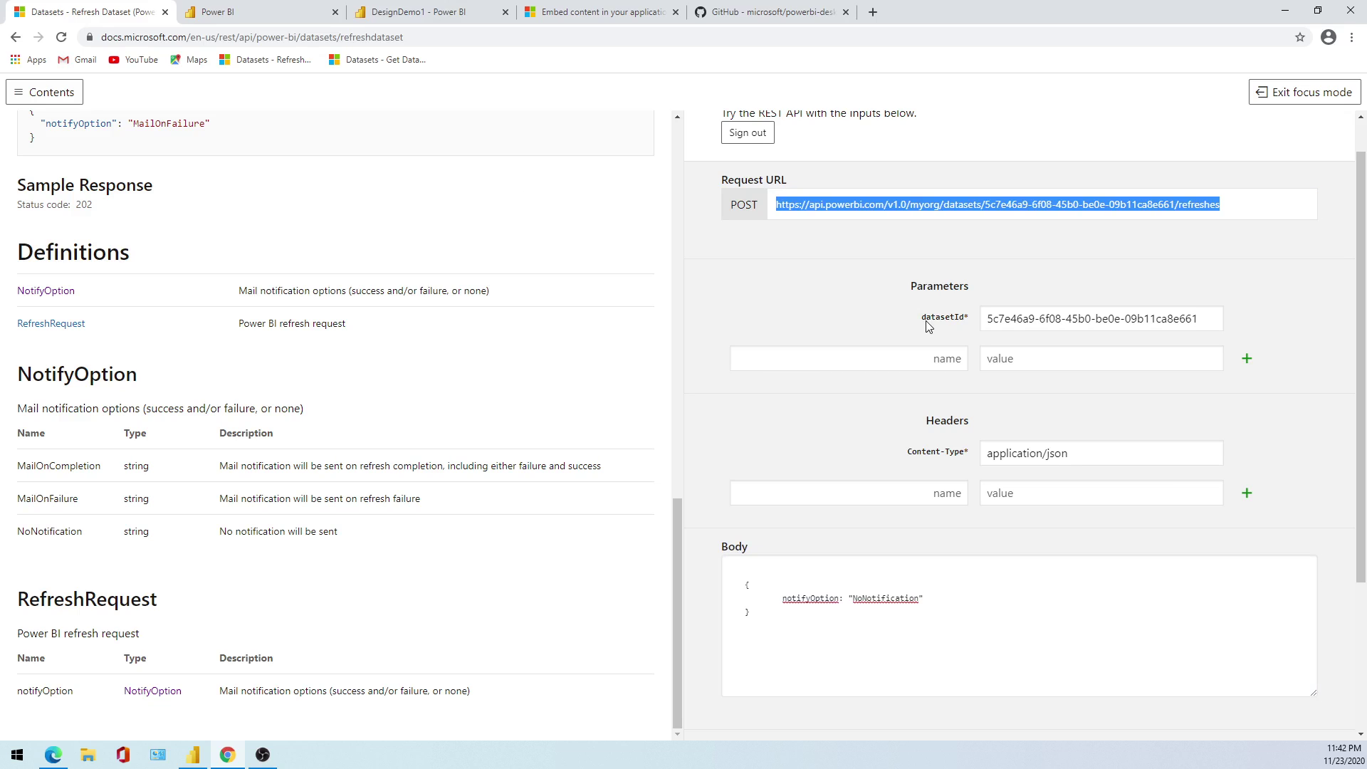
{"action": "scroll", "coordinate": [1141, 280], "scroll_direction": "down", "scroll_amount": 3}
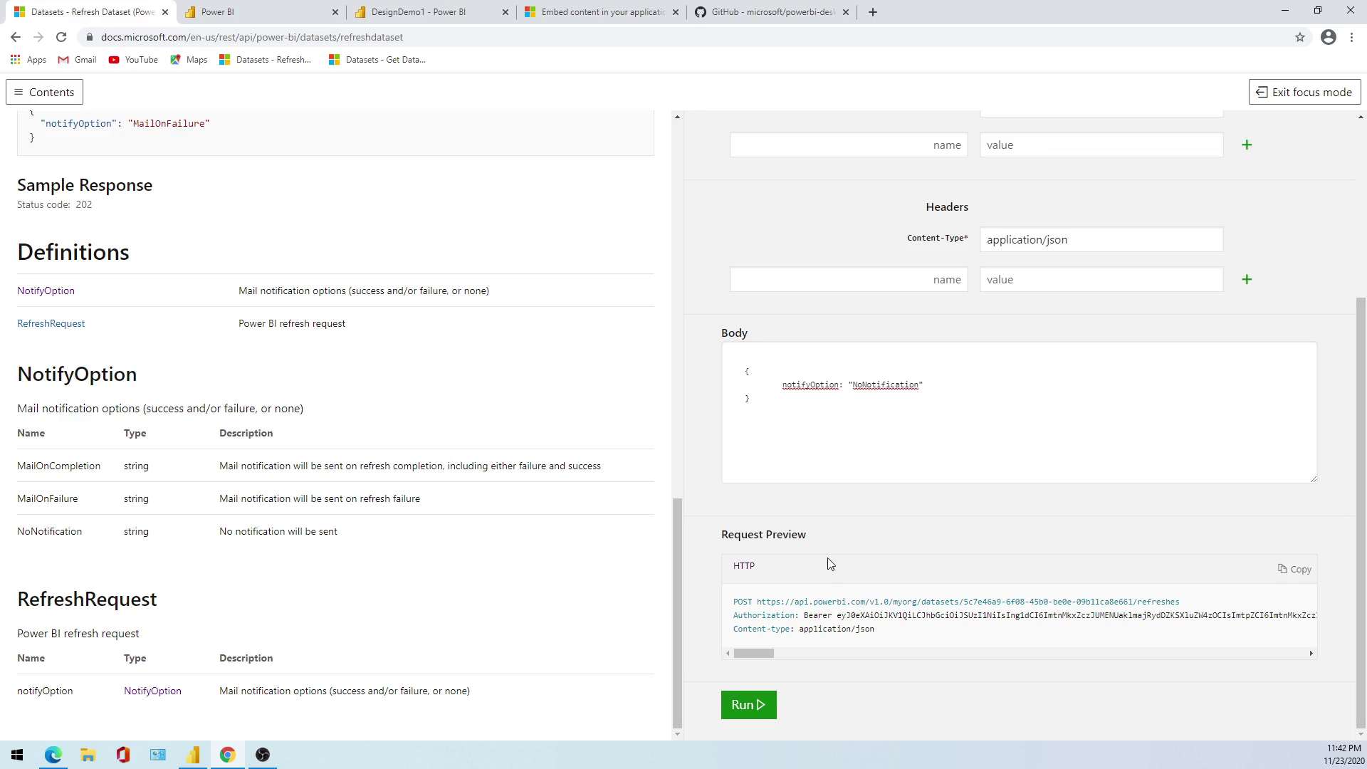
{"action": "scroll", "coordinate": [843, 372], "scroll_direction": "up", "scroll_amount": 3}
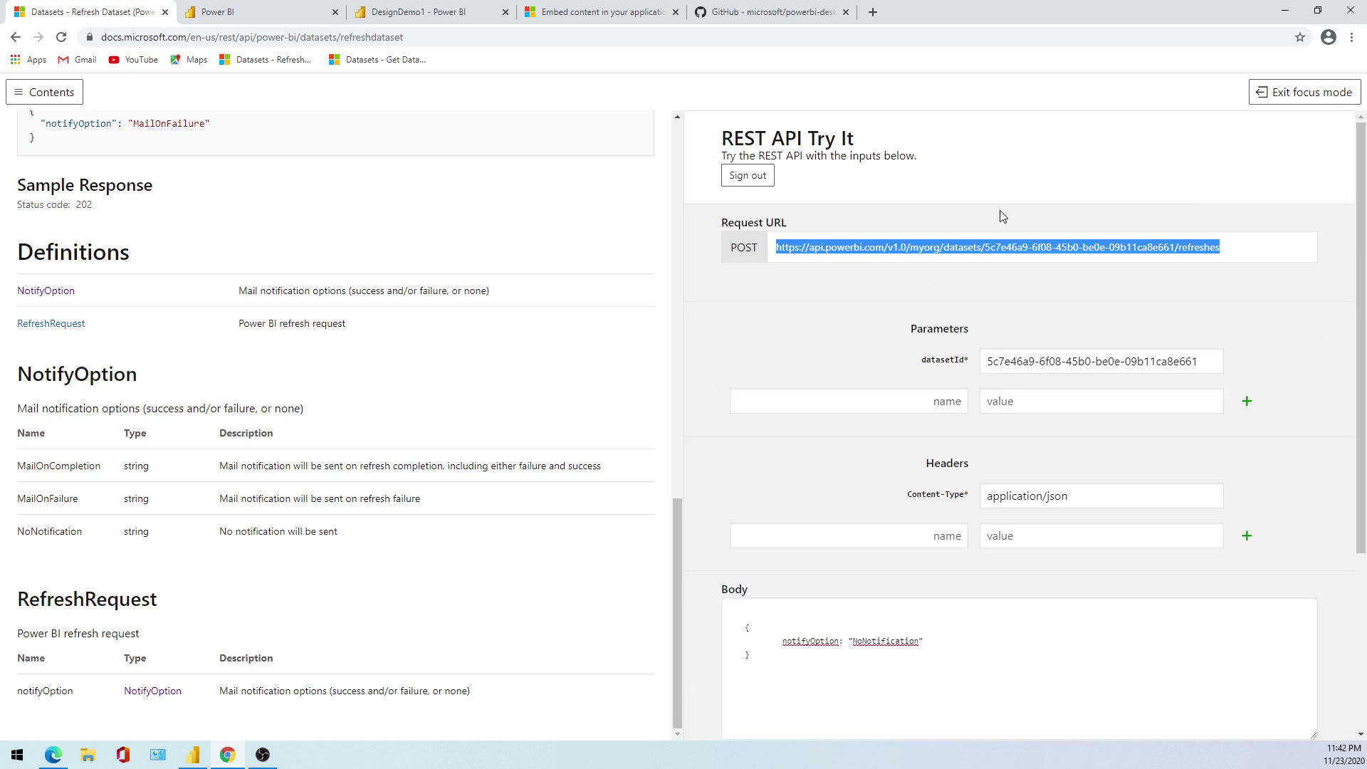
{"action": "scroll", "coordinate": [1002, 216], "scroll_direction": "down", "scroll_amount": 3}
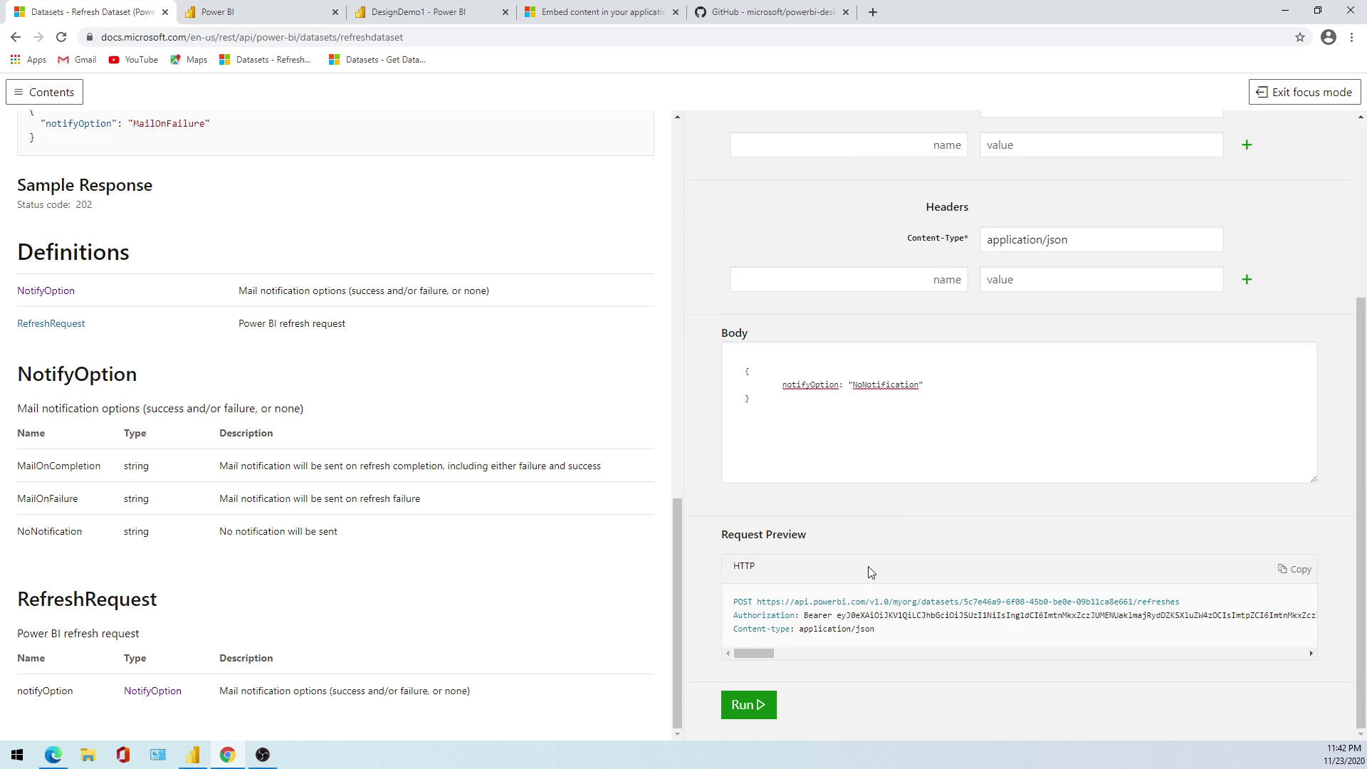
{"action": "double_click", "coordinate": [901, 618]}
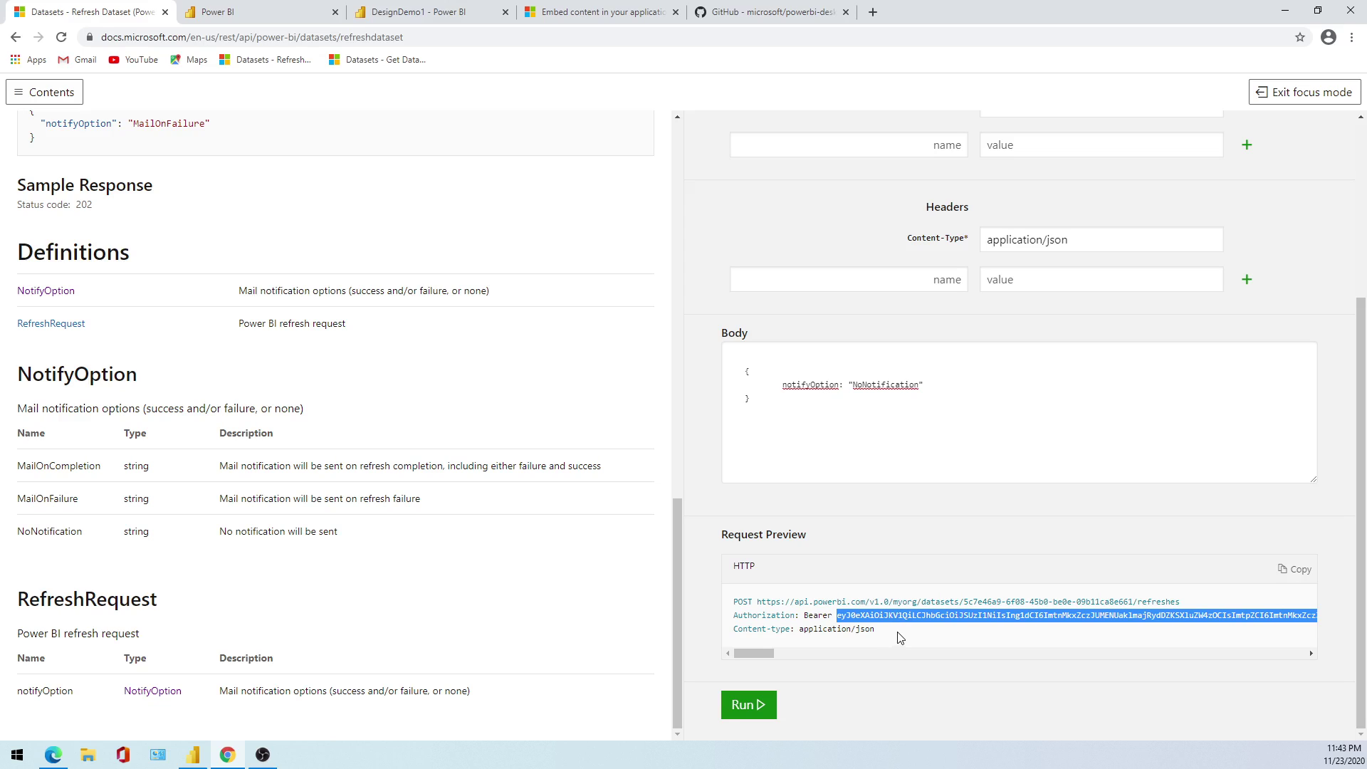
{"action": "left_click", "coordinate": [769, 702]}
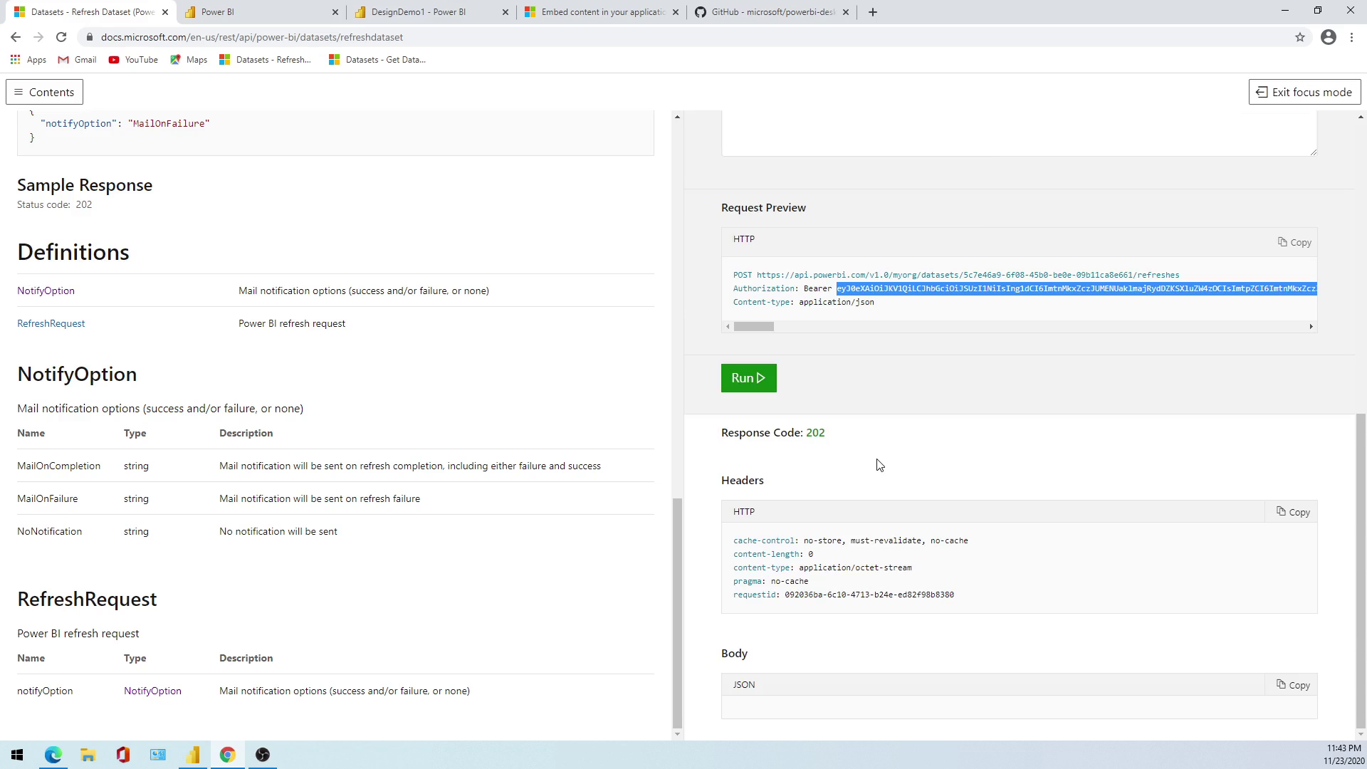
Step: Confirm DesignDemo1's refresh history logs the API refresh as Completed at 11:42 PM
{"action": "left_click", "coordinate": [270, 12]}
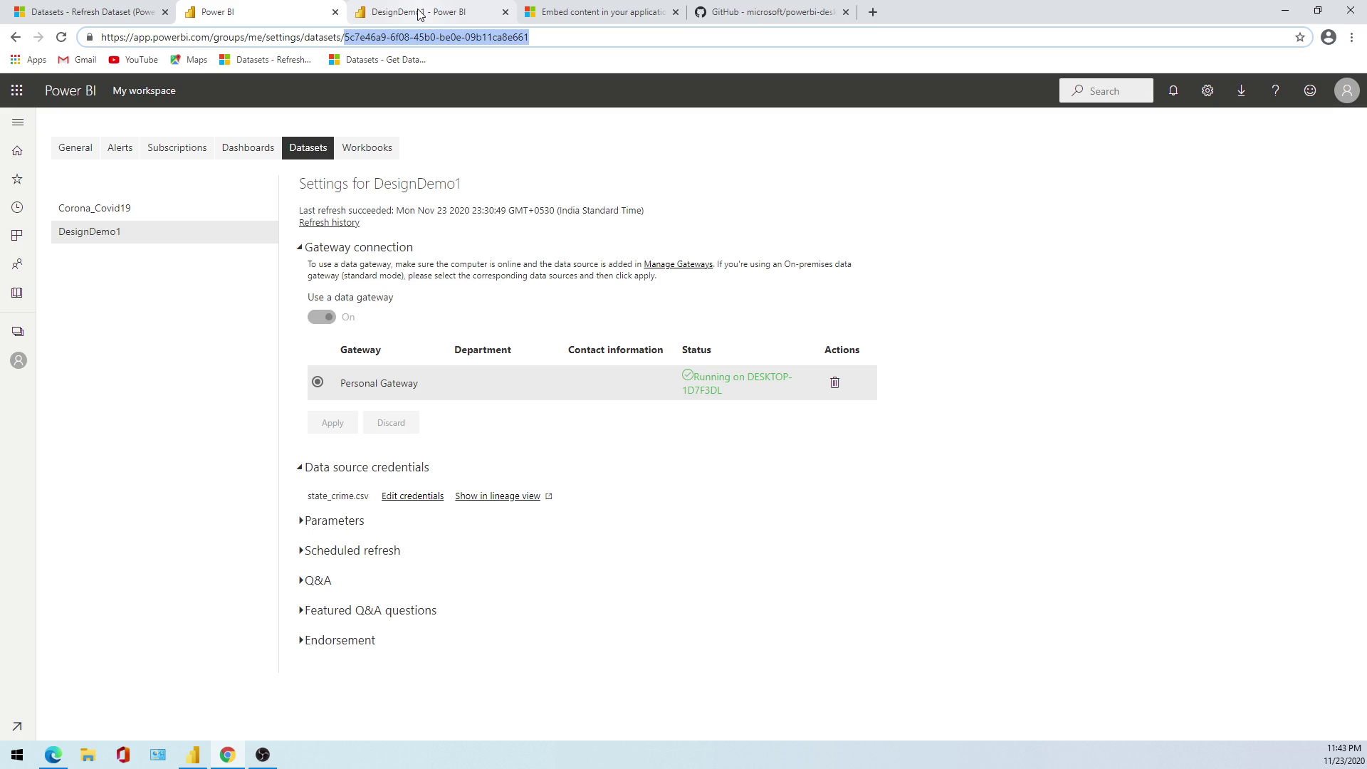
{"action": "left_click", "coordinate": [354, 216]}
{"action": "left_click", "coordinate": [353, 222]}
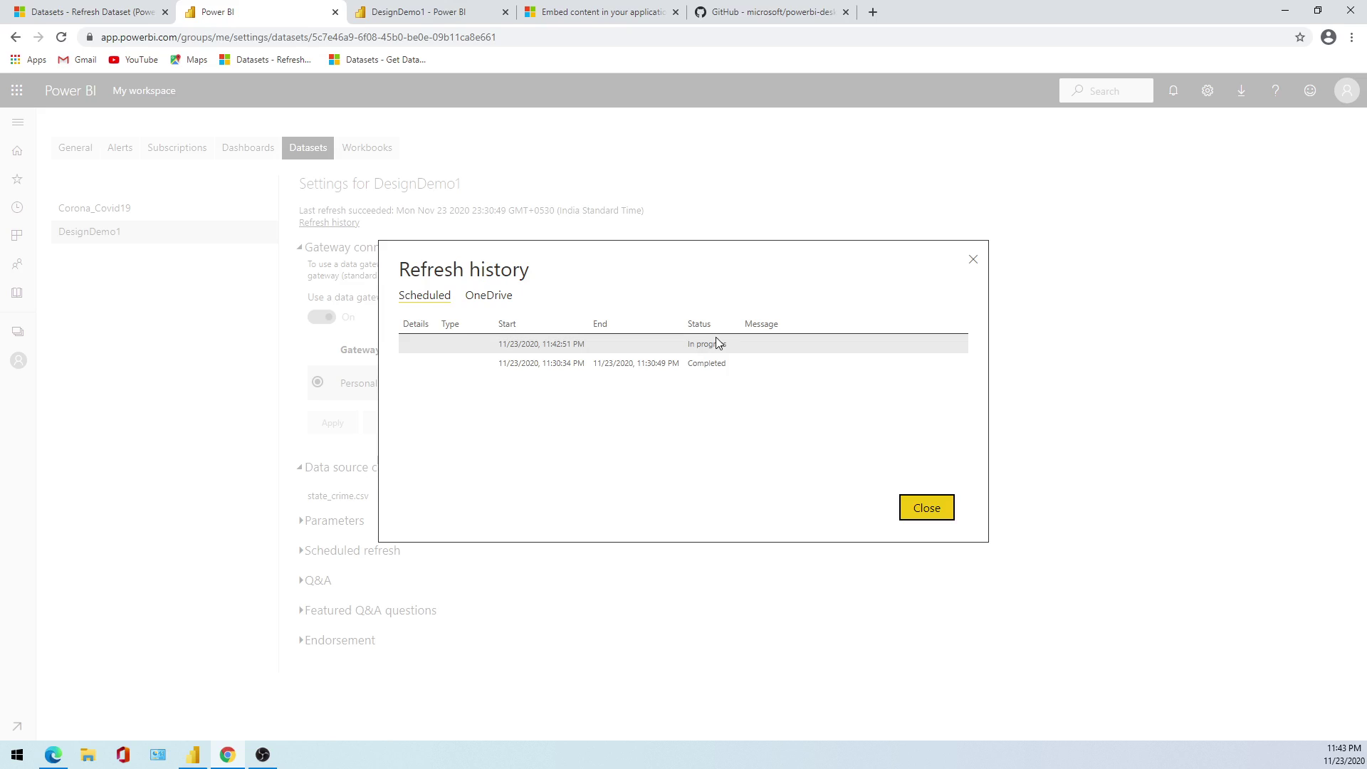
{"action": "left_click", "coordinate": [930, 508]}
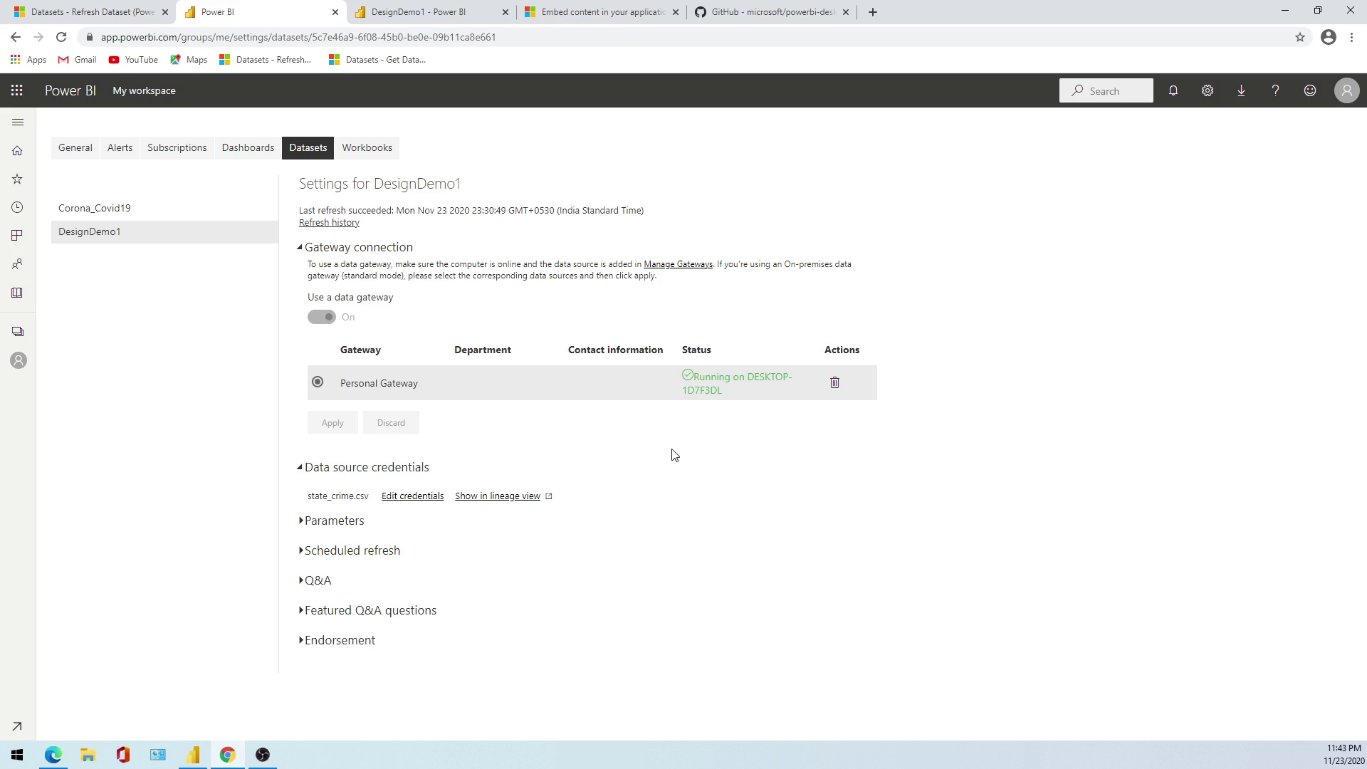
{"action": "left_click", "coordinate": [324, 222]}
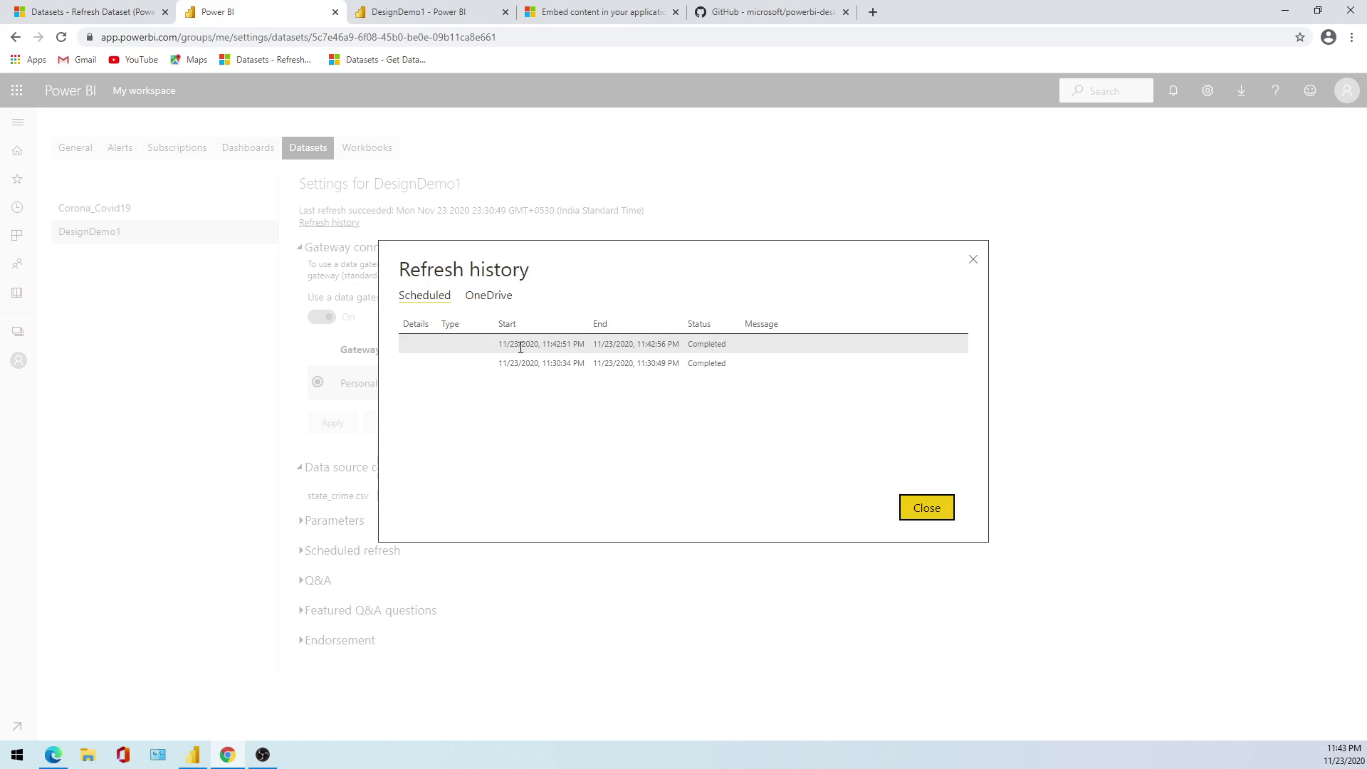
{"action": "left_click", "coordinate": [926, 507]}
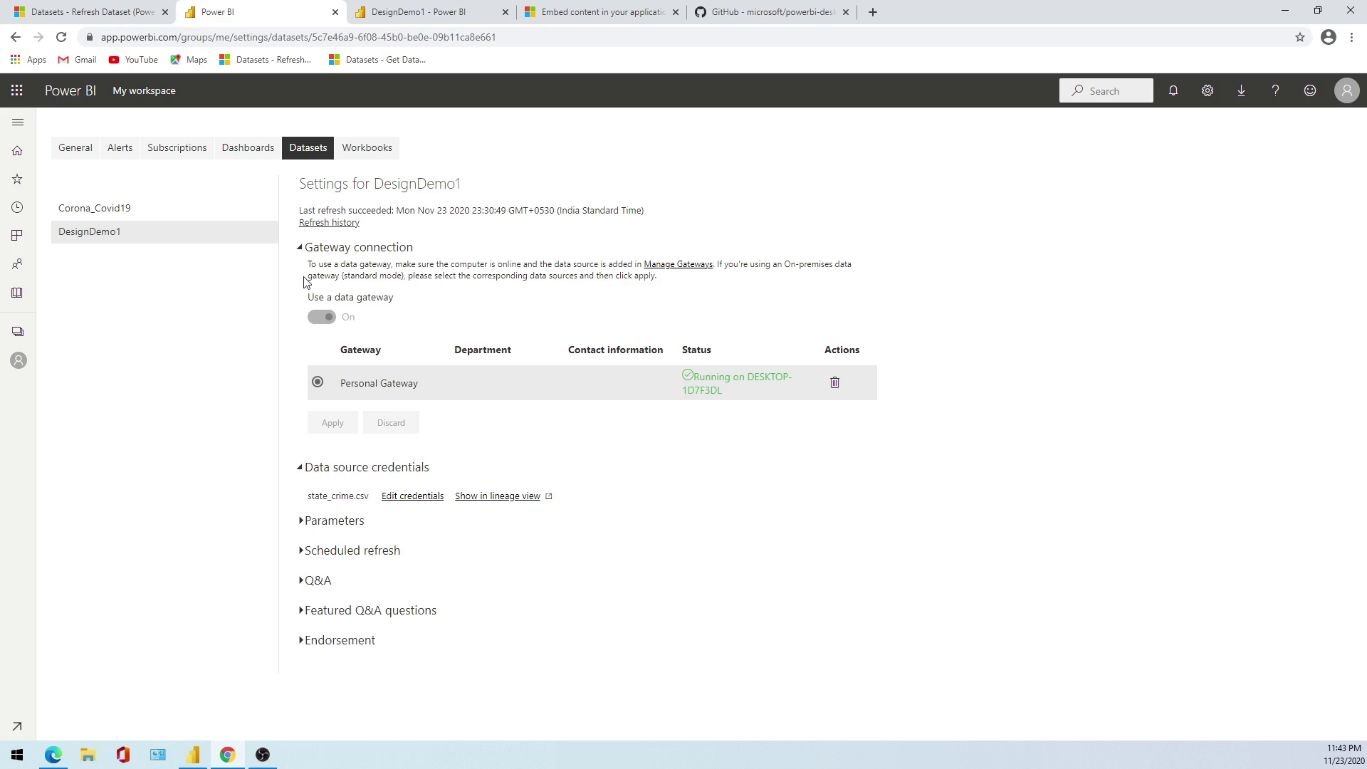
{"action": "left_click", "coordinate": [128, 6]}
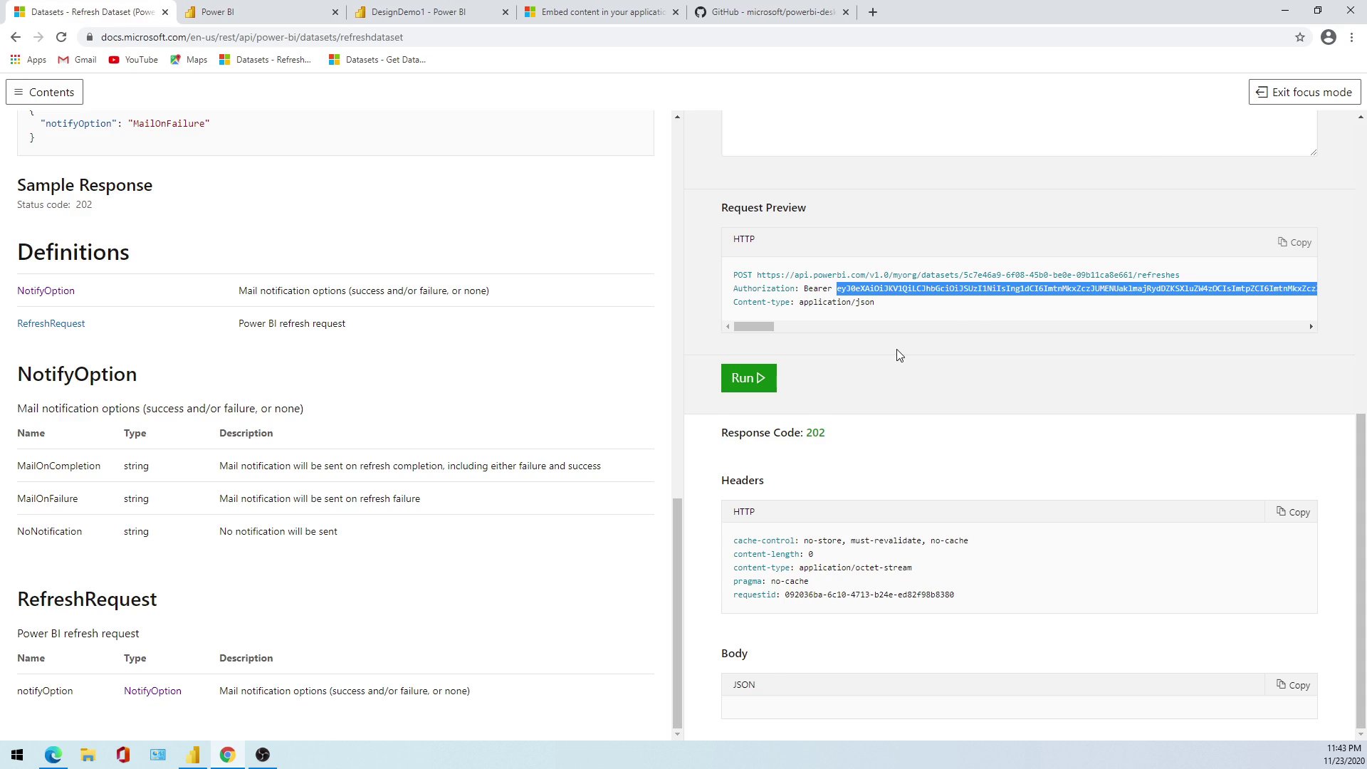
{"action": "scroll", "coordinate": [899, 356], "scroll_direction": "up", "scroll_amount": 8}
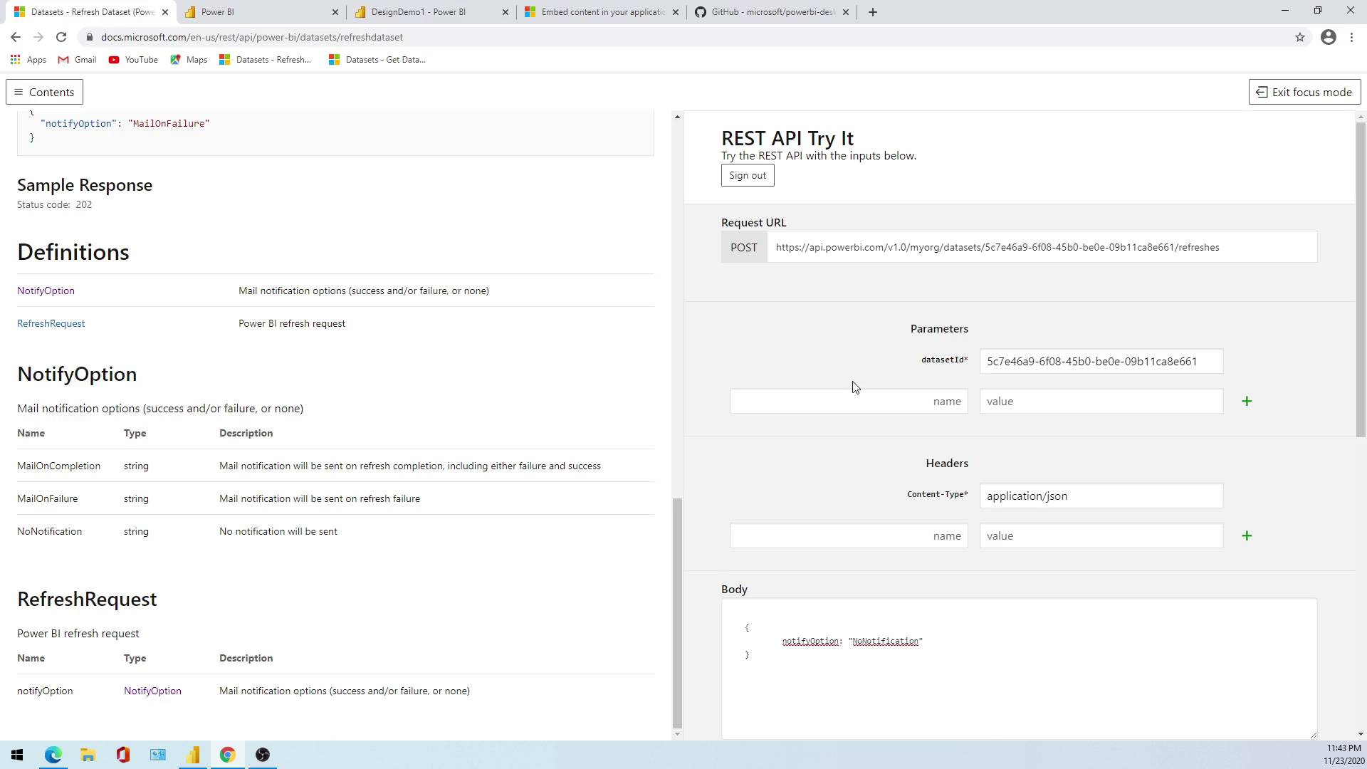
{"action": "left_click", "coordinate": [894, 611]}
Step: Scroll the Embed content tutorial from its top through Prerequisites to 'Download the sample Demo from GitHub'
{"action": "left_click", "coordinate": [552, 8]}
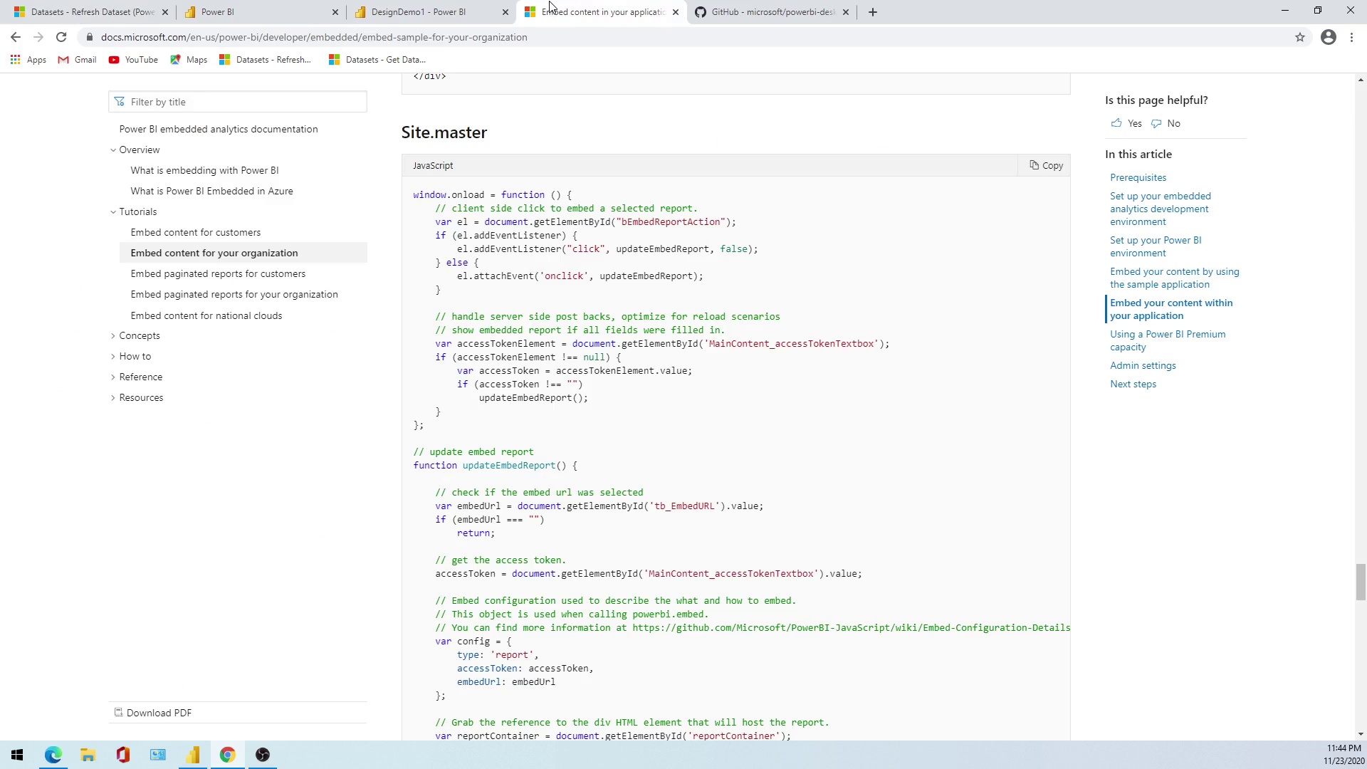
{"action": "scroll", "coordinate": [580, 279], "scroll_direction": "up", "scroll_amount": 20}
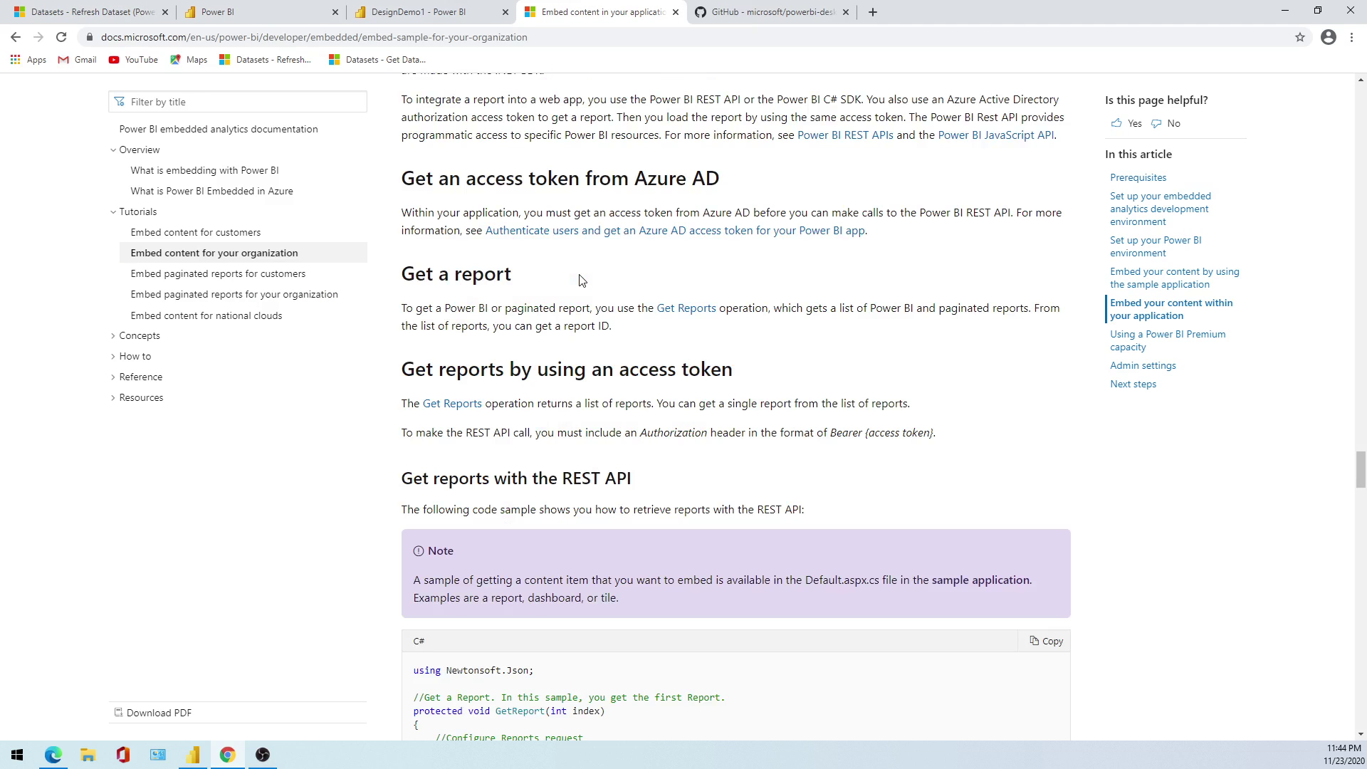
{"action": "scroll", "coordinate": [580, 280], "scroll_direction": "up", "scroll_amount": 10}
{"action": "scroll", "coordinate": [580, 276], "scroll_direction": "down", "scroll_amount": 6}
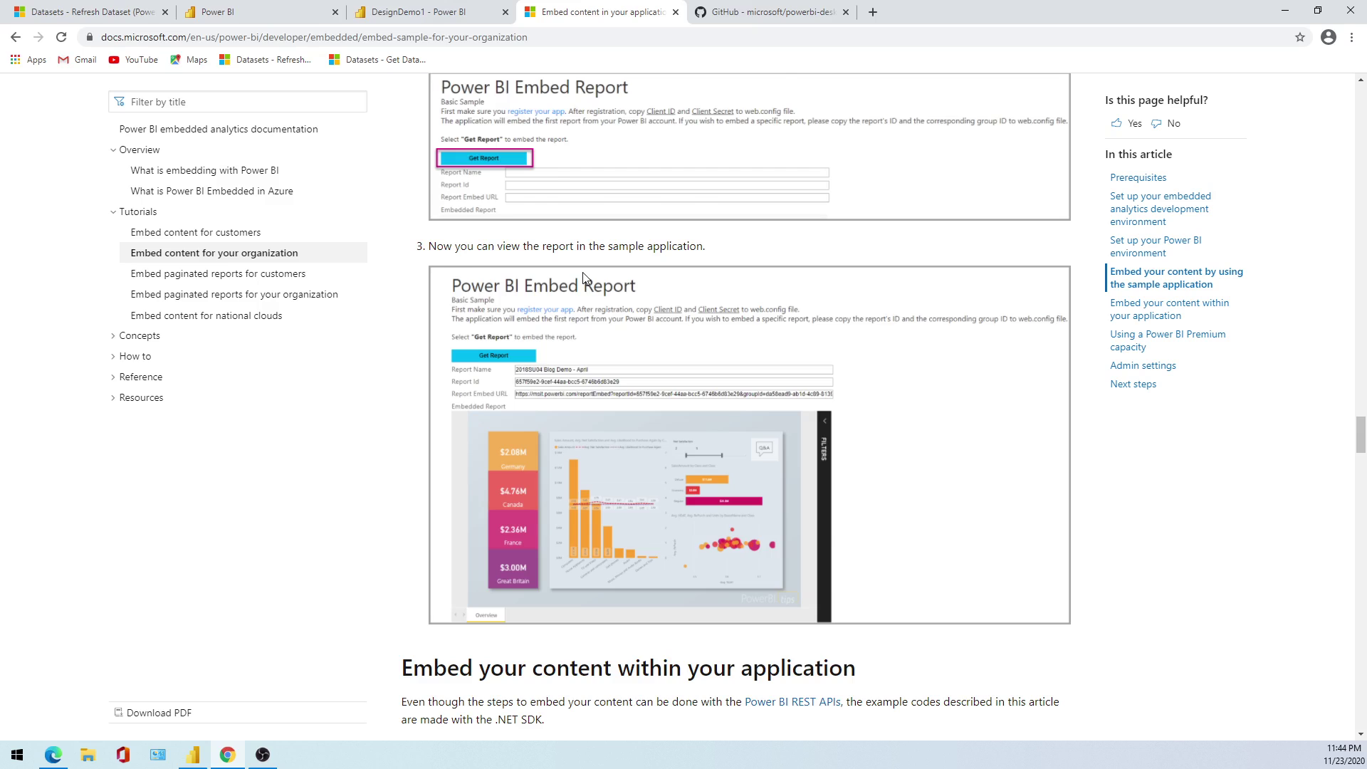
{"action": "scroll", "coordinate": [582, 278], "scroll_direction": "up", "scroll_amount": 5}
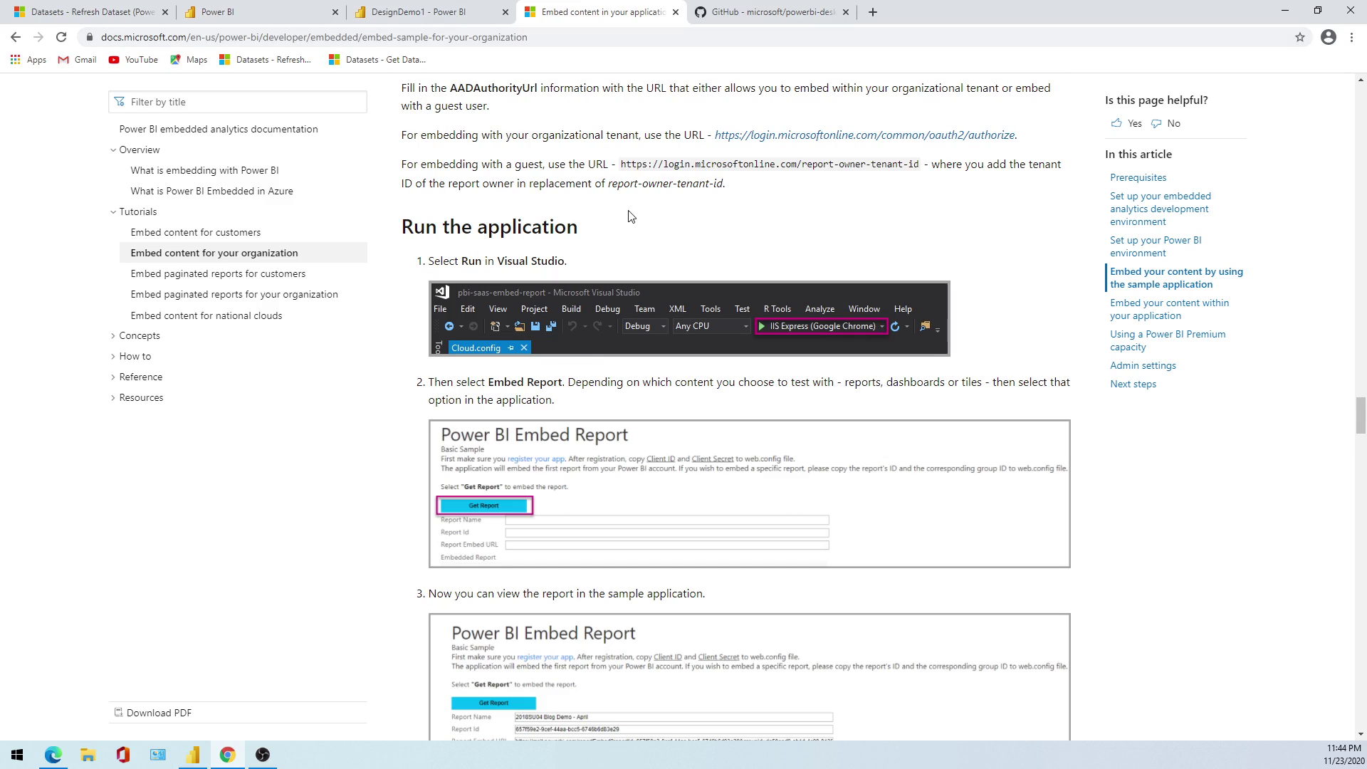
{"action": "scroll", "coordinate": [629, 216], "scroll_direction": "up", "scroll_amount": 15}
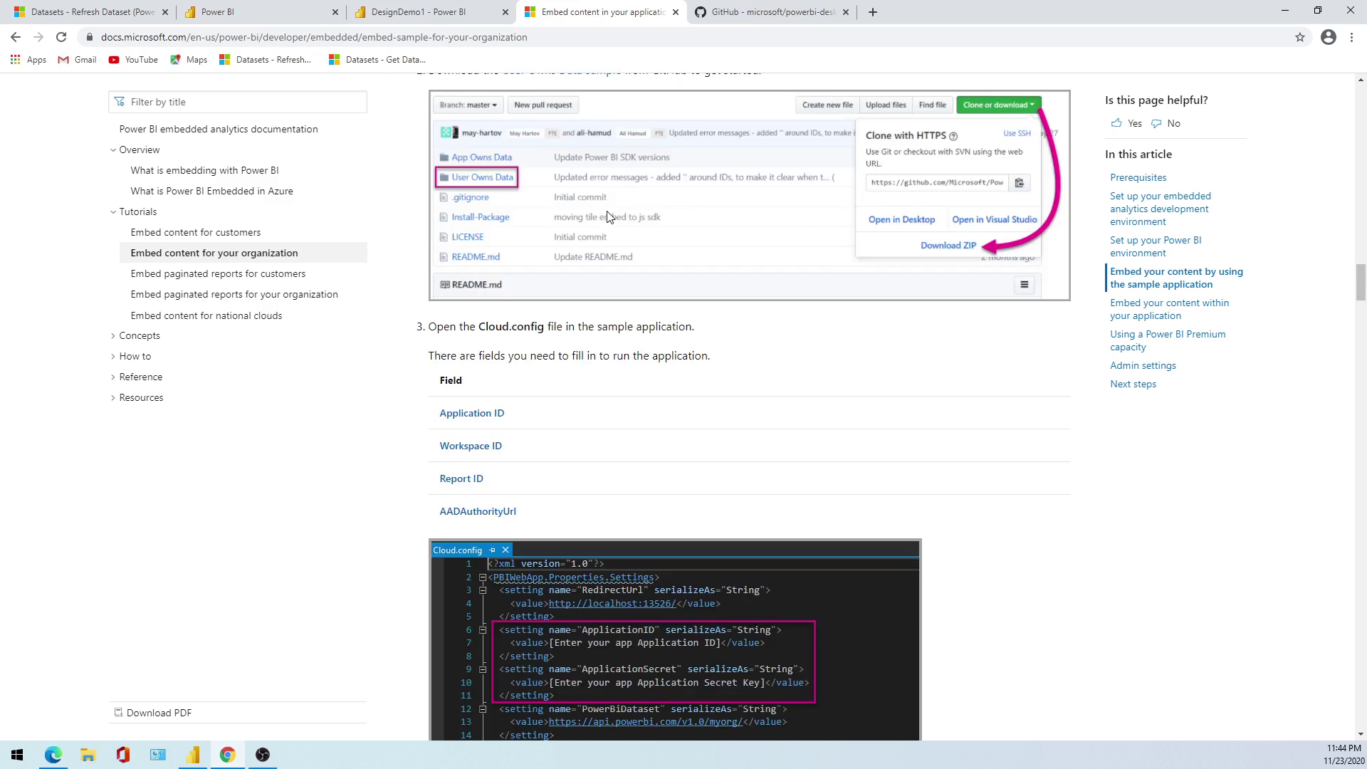
{"action": "scroll", "coordinate": [609, 216], "scroll_direction": "up", "scroll_amount": 10}
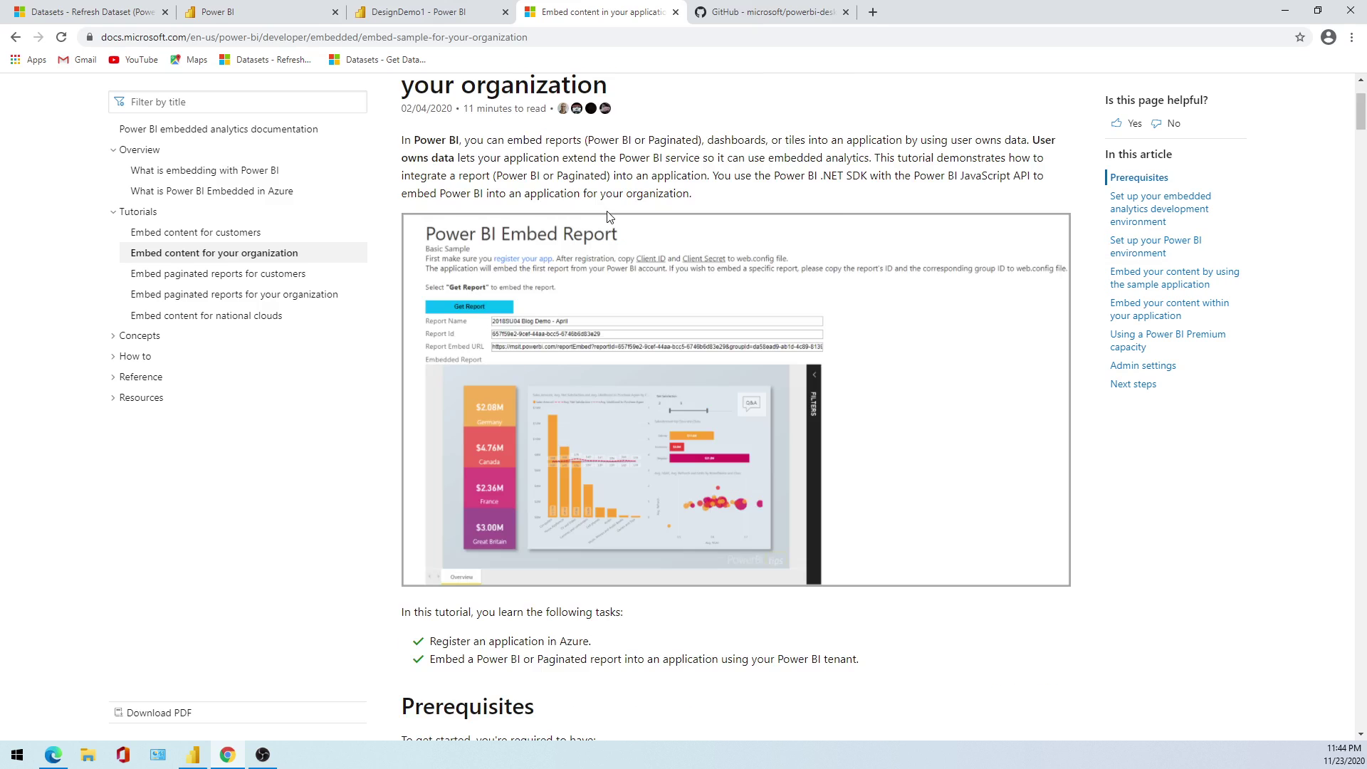
{"action": "scroll", "coordinate": [609, 216], "scroll_direction": "up", "scroll_amount": 2}
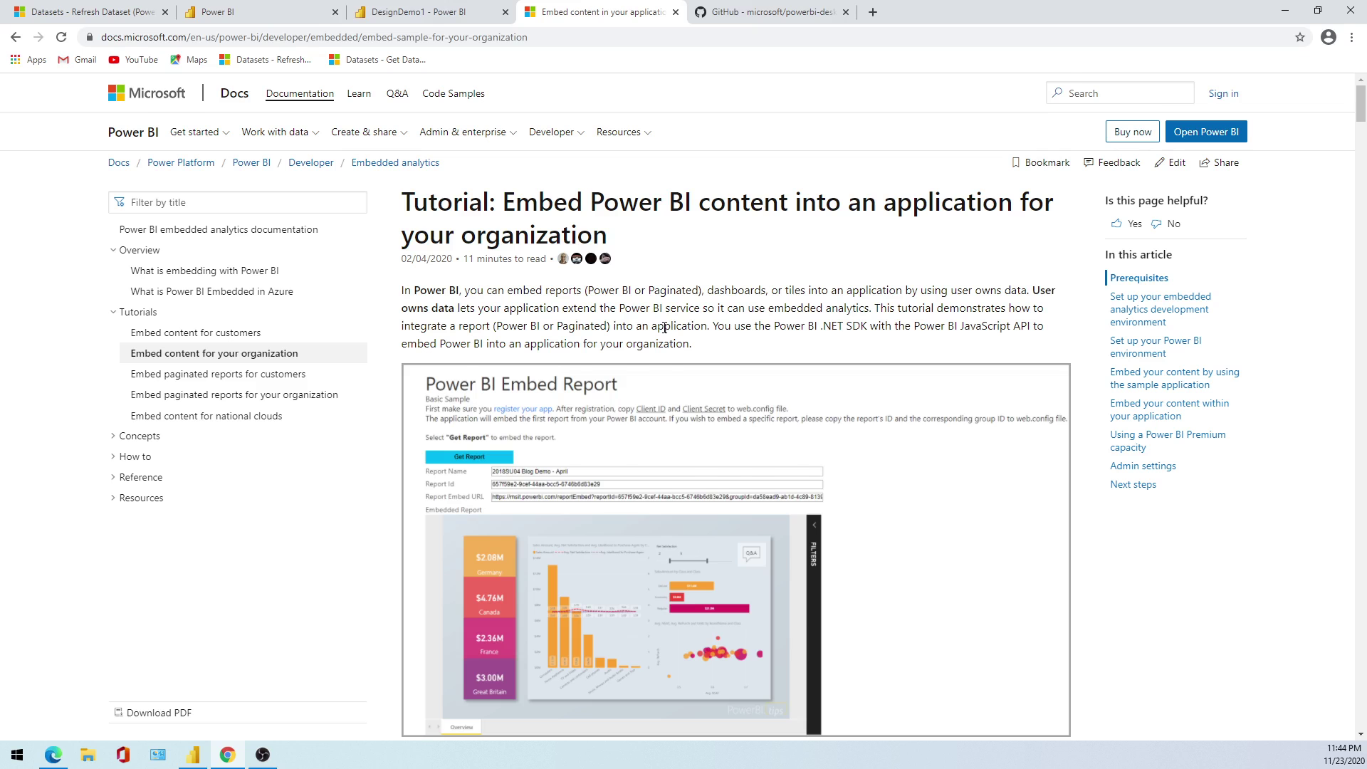
{"action": "scroll", "coordinate": [664, 330], "scroll_direction": "down", "scroll_amount": 8}
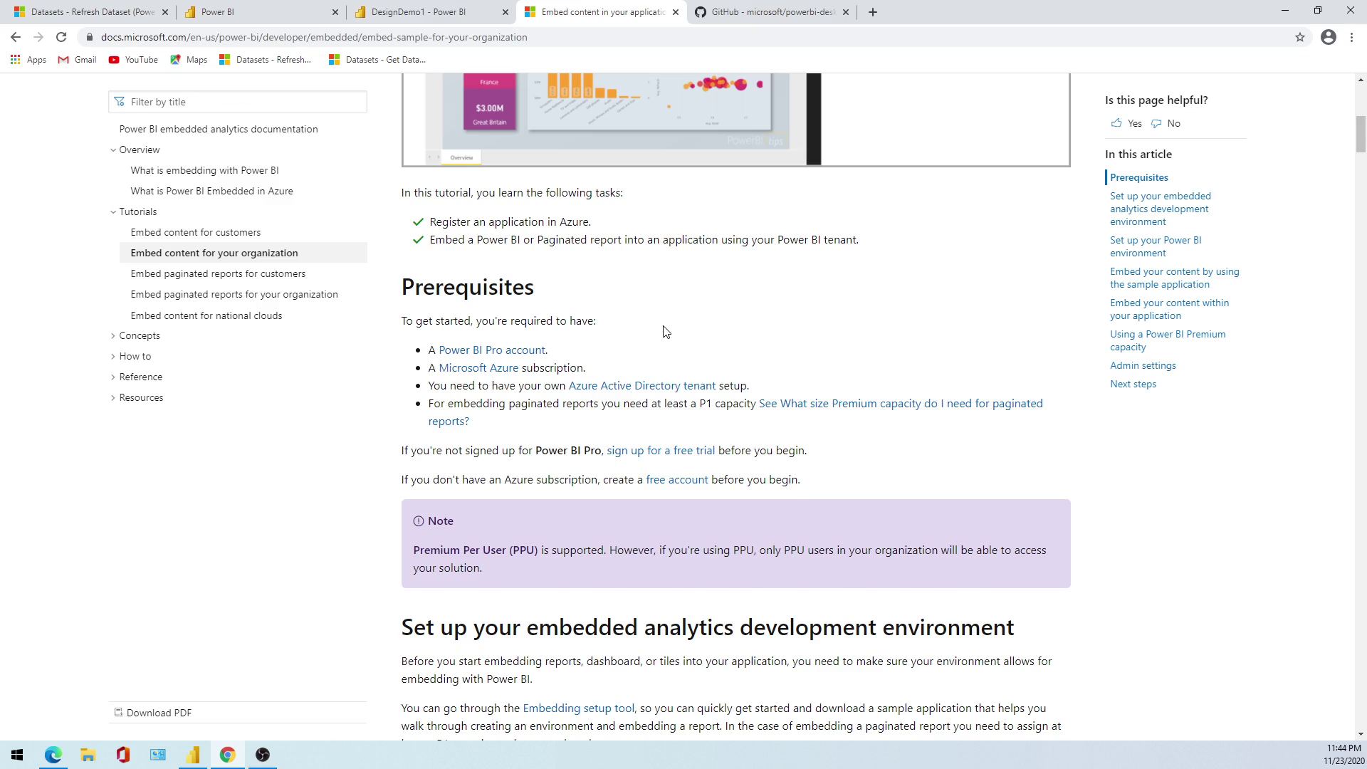
{"action": "scroll", "coordinate": [664, 331], "scroll_direction": "down", "scroll_amount": 1}
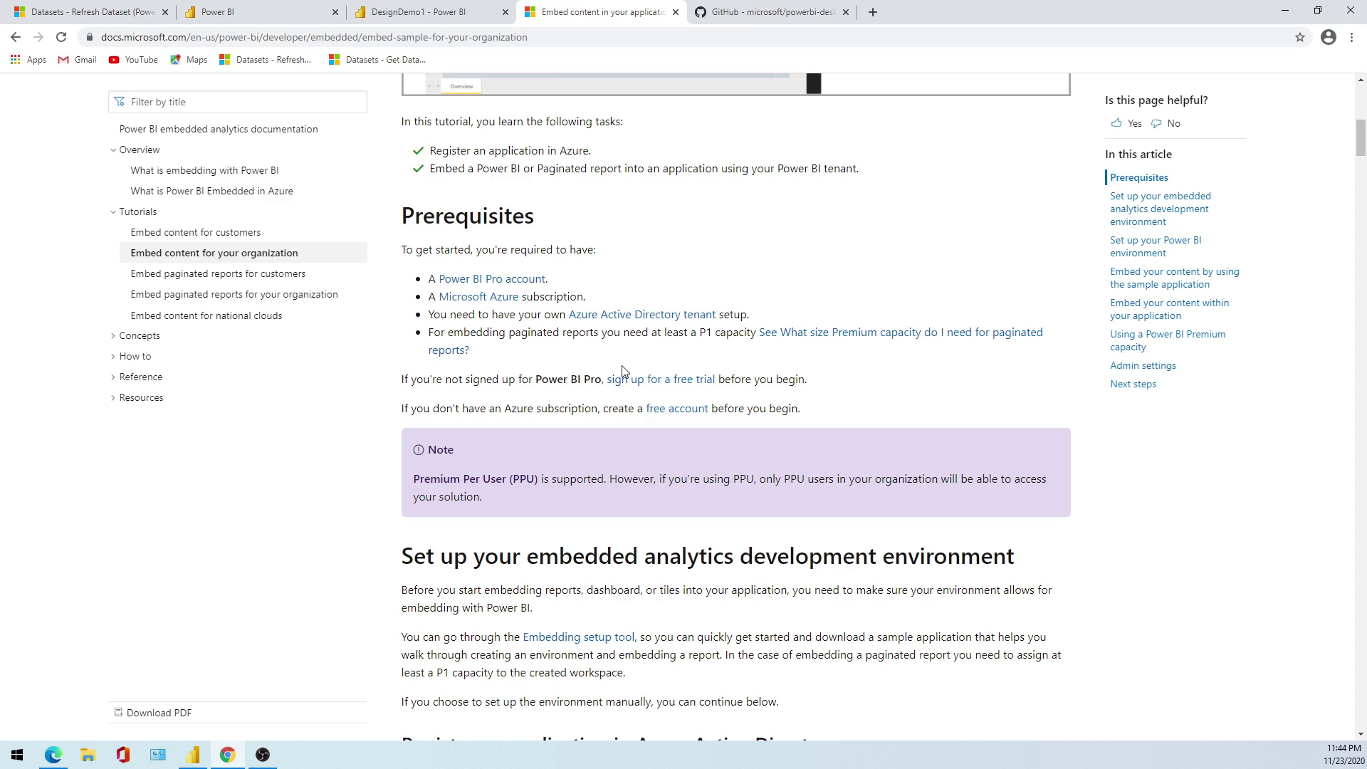
{"action": "scroll", "coordinate": [622, 371], "scroll_direction": "down", "scroll_amount": 5}
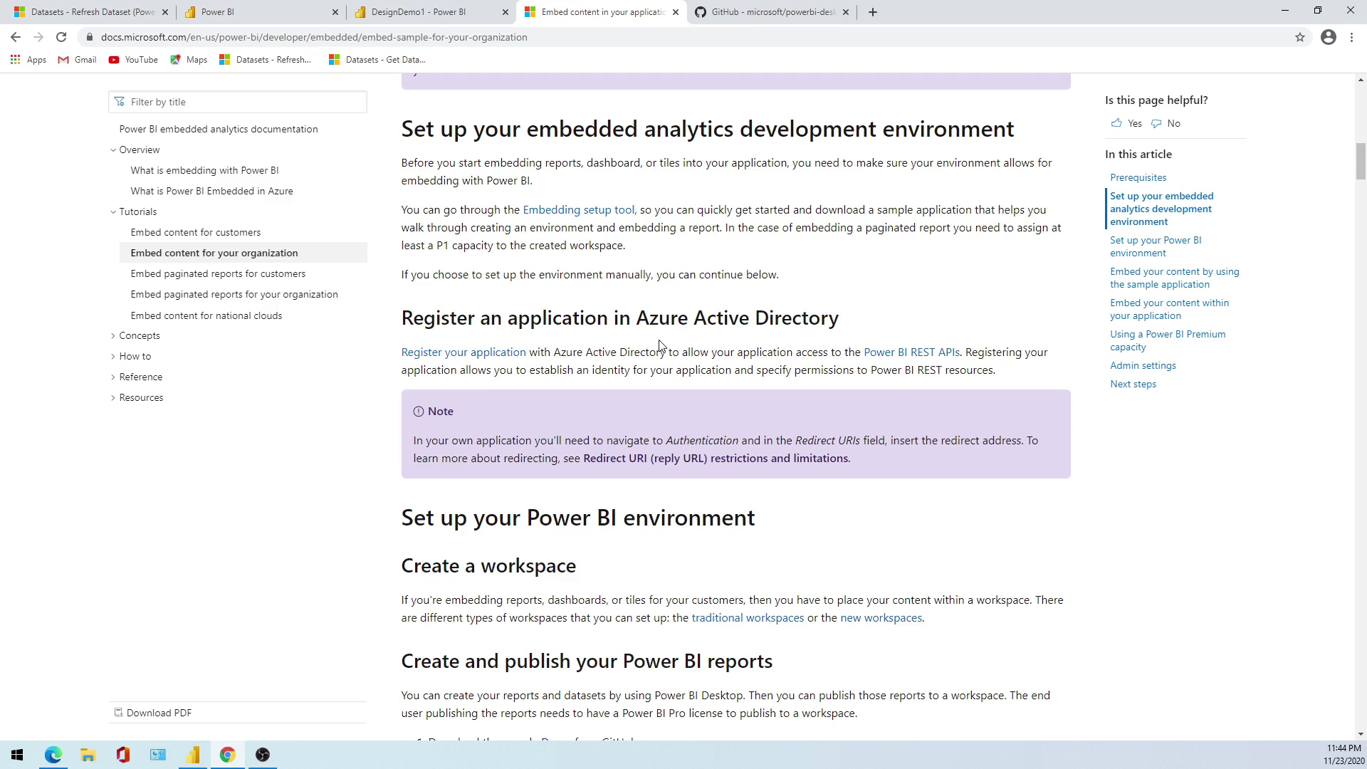
{"action": "scroll", "coordinate": [660, 347], "scroll_direction": "down", "scroll_amount": 5}
{"action": "scroll", "coordinate": [659, 356], "scroll_direction": "down", "scroll_amount": 2}
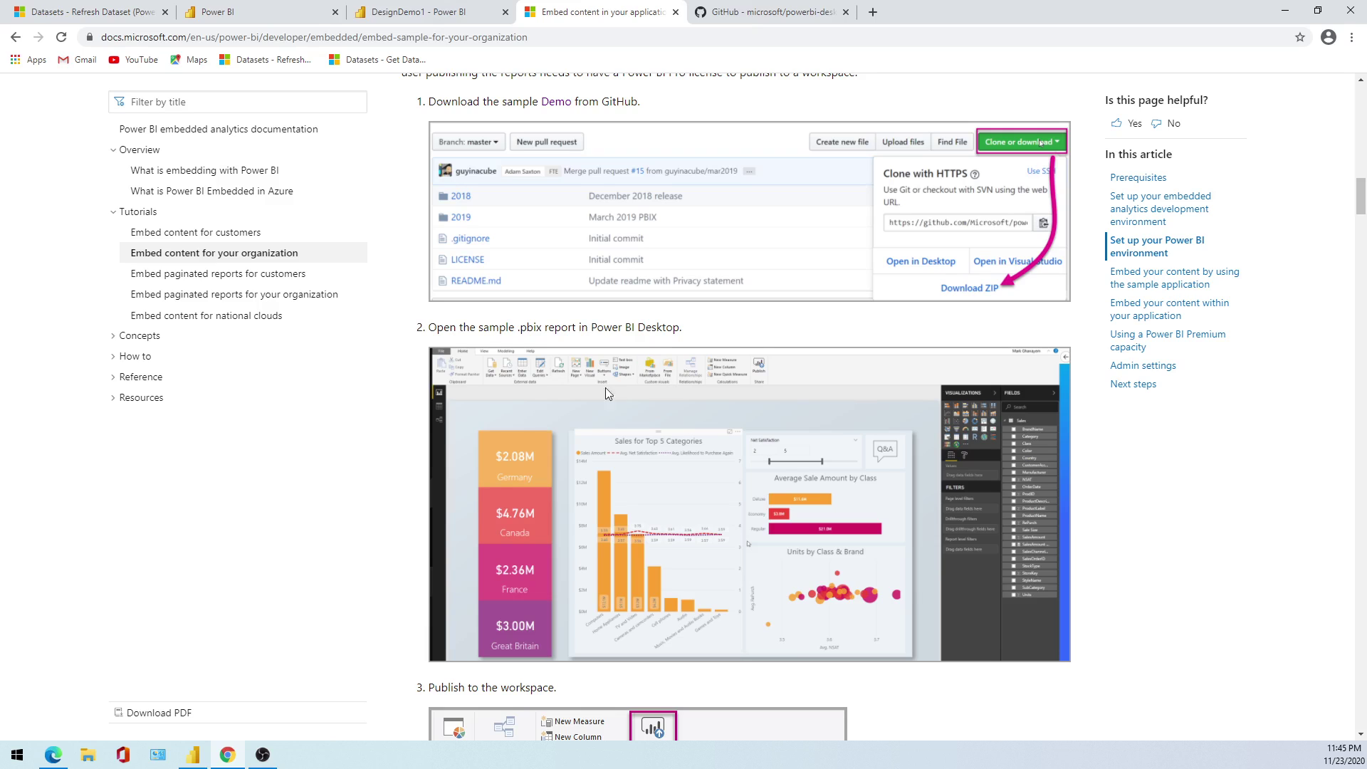
{"action": "scroll", "coordinate": [610, 359], "scroll_direction": "up", "scroll_amount": 3}
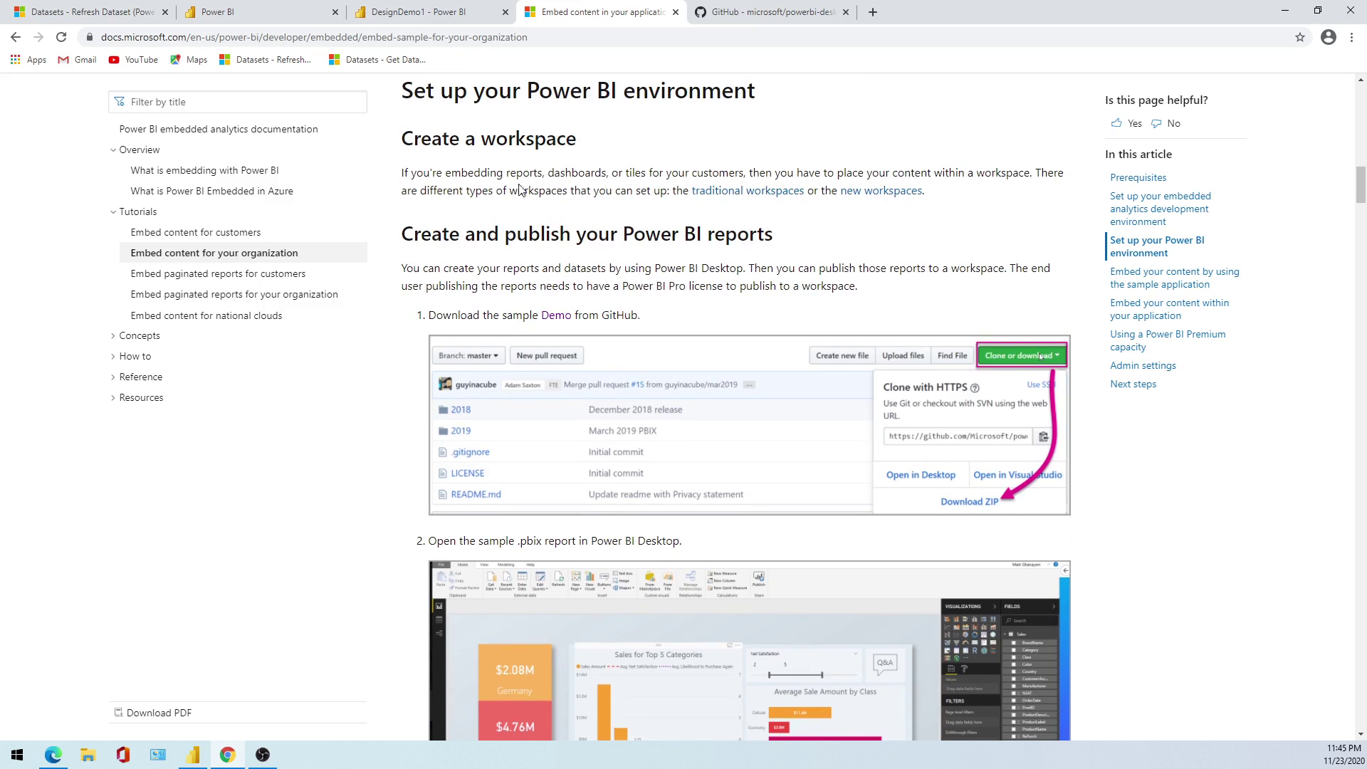
{"action": "left_click", "coordinate": [556, 315]}
{"action": "scroll", "coordinate": [830, 435], "scroll_direction": "down", "scroll_amount": 7}
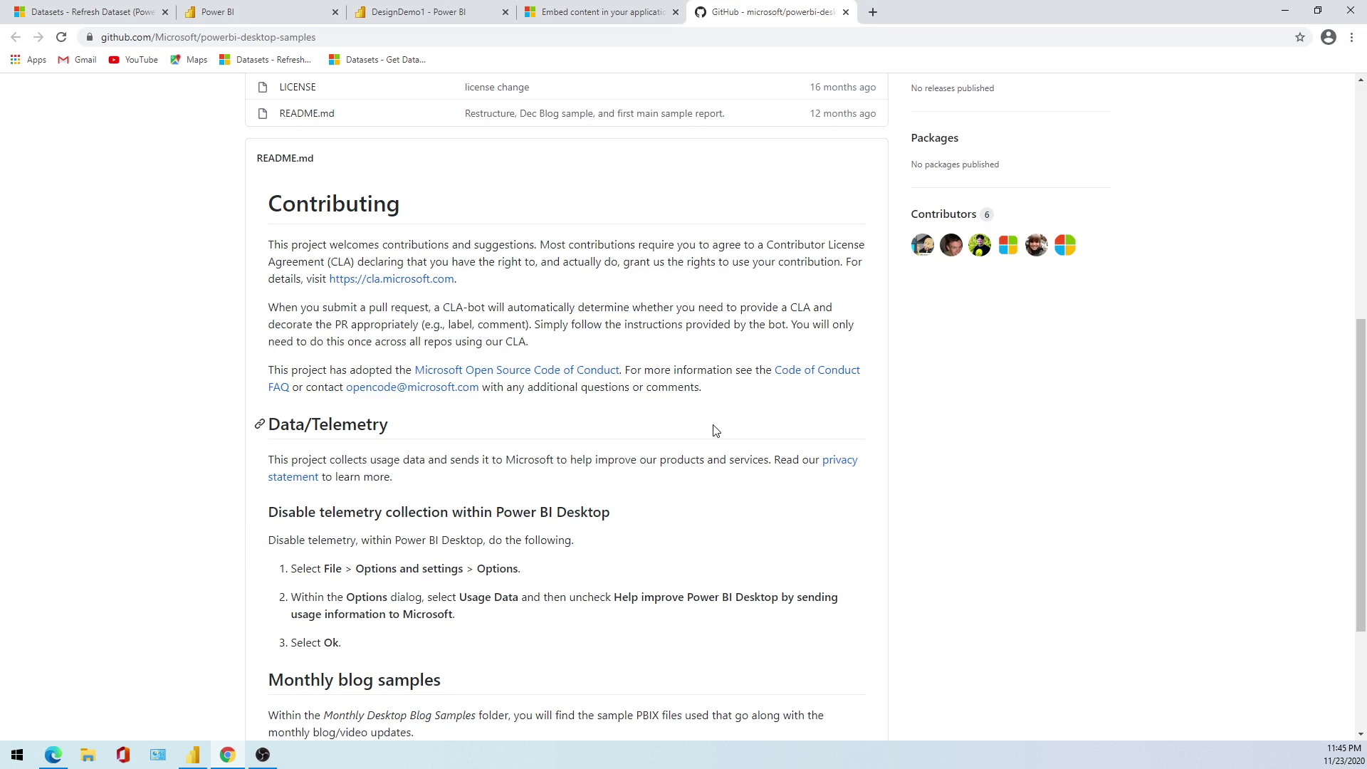
{"action": "scroll", "coordinate": [714, 431], "scroll_direction": "down", "scroll_amount": 3}
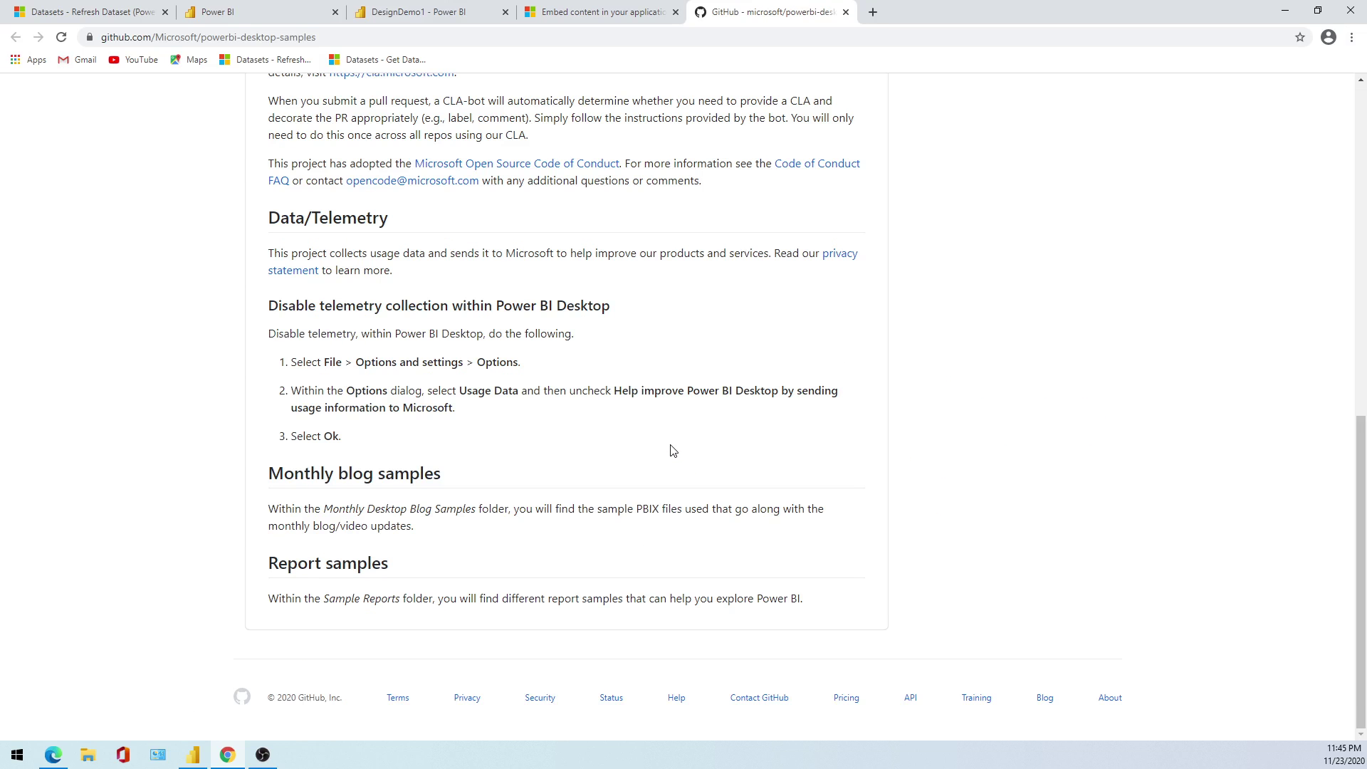
{"action": "scroll", "coordinate": [672, 451], "scroll_direction": "up", "scroll_amount": 10}
{"action": "left_click", "coordinate": [611, 11]}
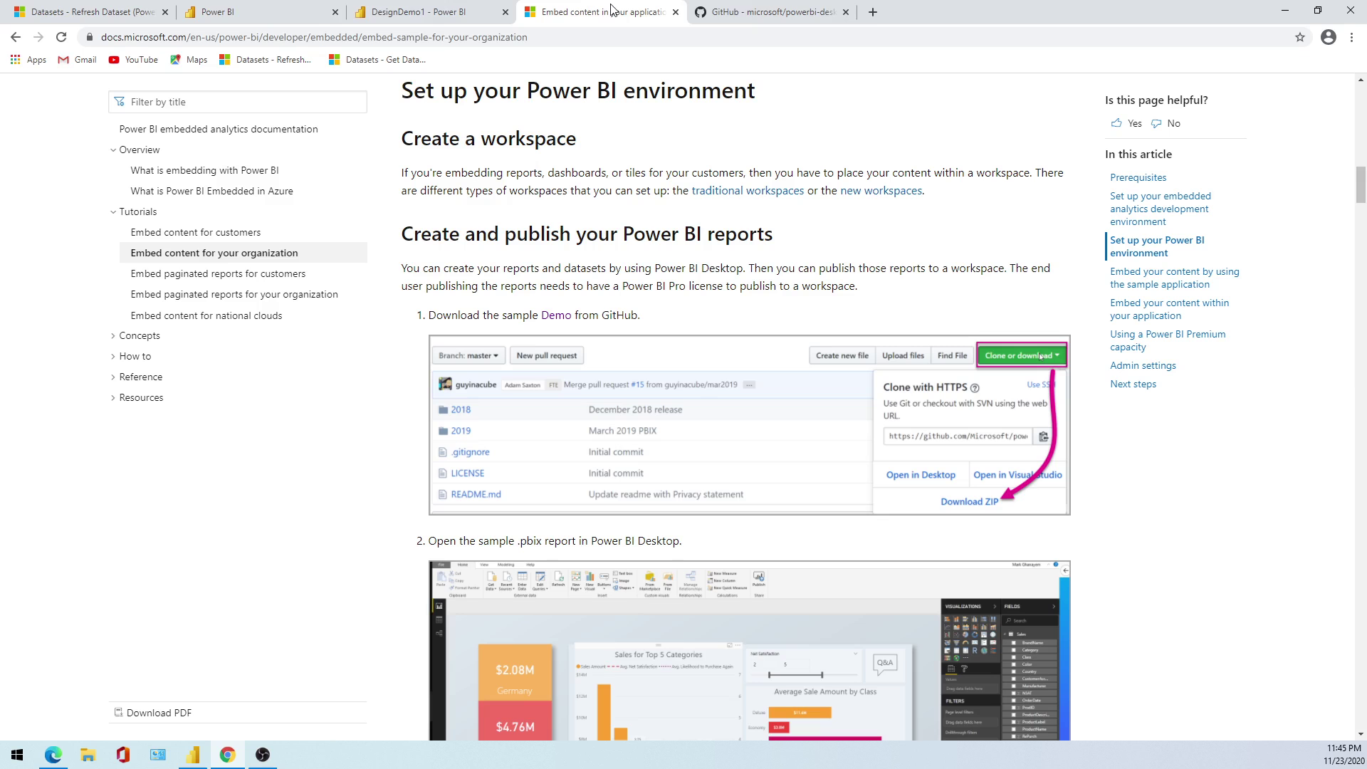
Step: Return to the Refresh Dataset API page and scroll down toward the Try It response
{"action": "scroll", "coordinate": [651, 178], "scroll_direction": "down", "scroll_amount": 5}
{"action": "scroll", "coordinate": [652, 179], "scroll_direction": "up", "scroll_amount": 5}
{"action": "scroll", "coordinate": [652, 179], "scroll_direction": "up", "scroll_amount": 5}
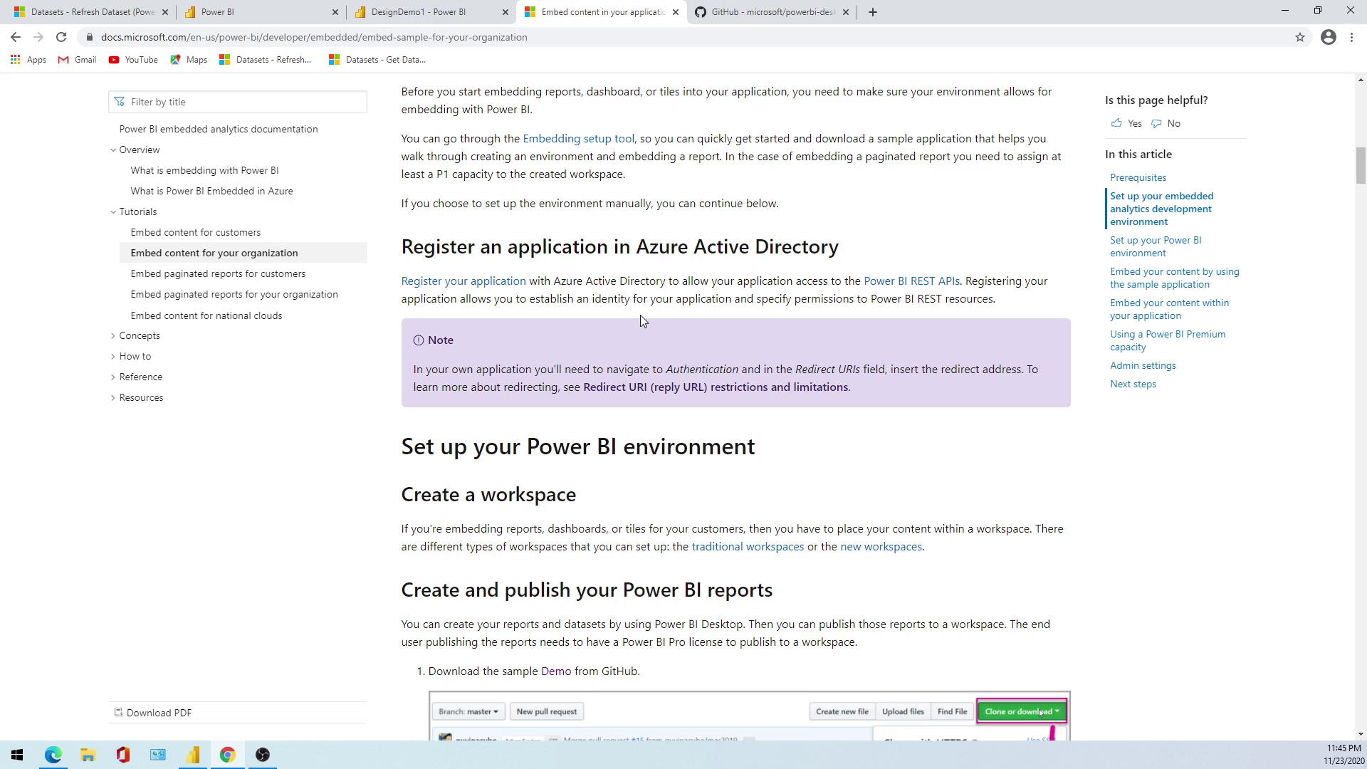
{"action": "left_click", "coordinate": [385, 10]}
{"action": "left_click", "coordinate": [231, 7]}
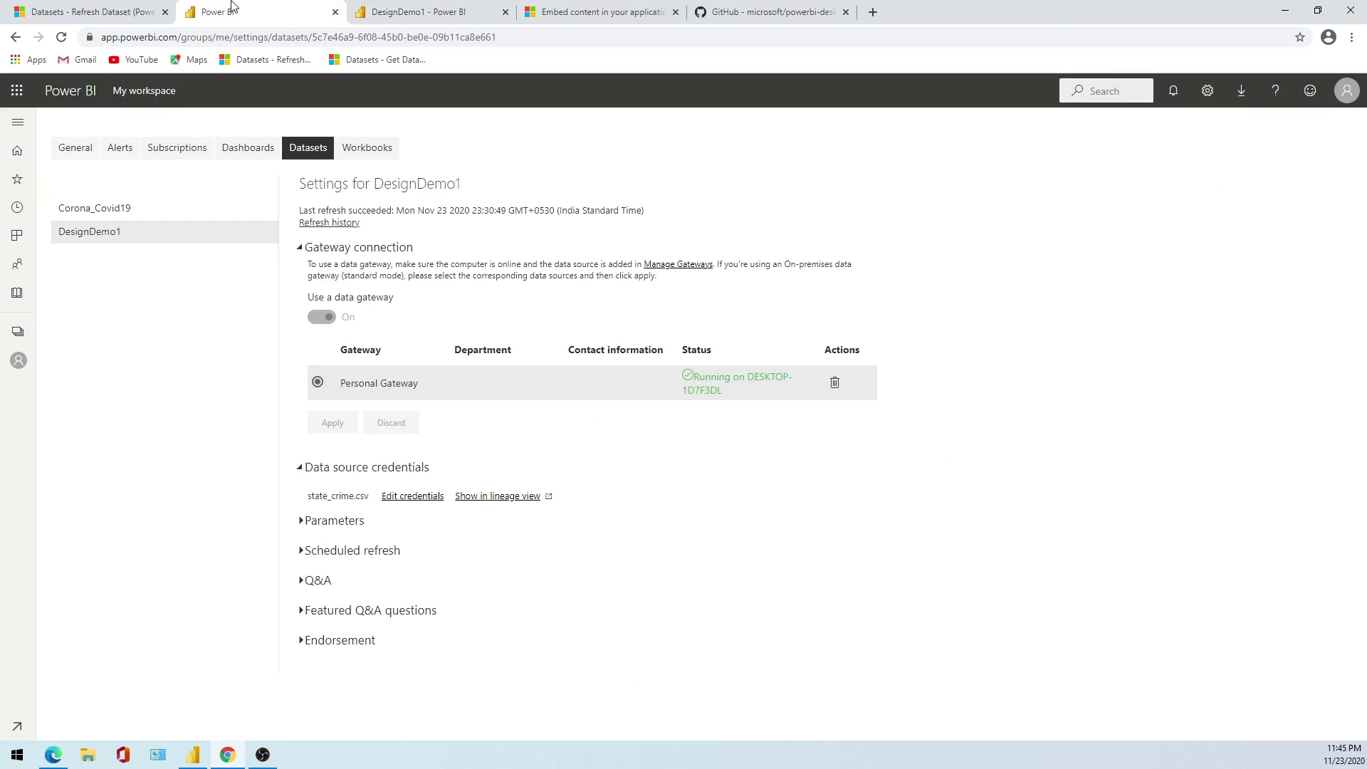
{"action": "left_click", "coordinate": [55, 7]}
{"action": "left_click", "coordinate": [785, 390]}
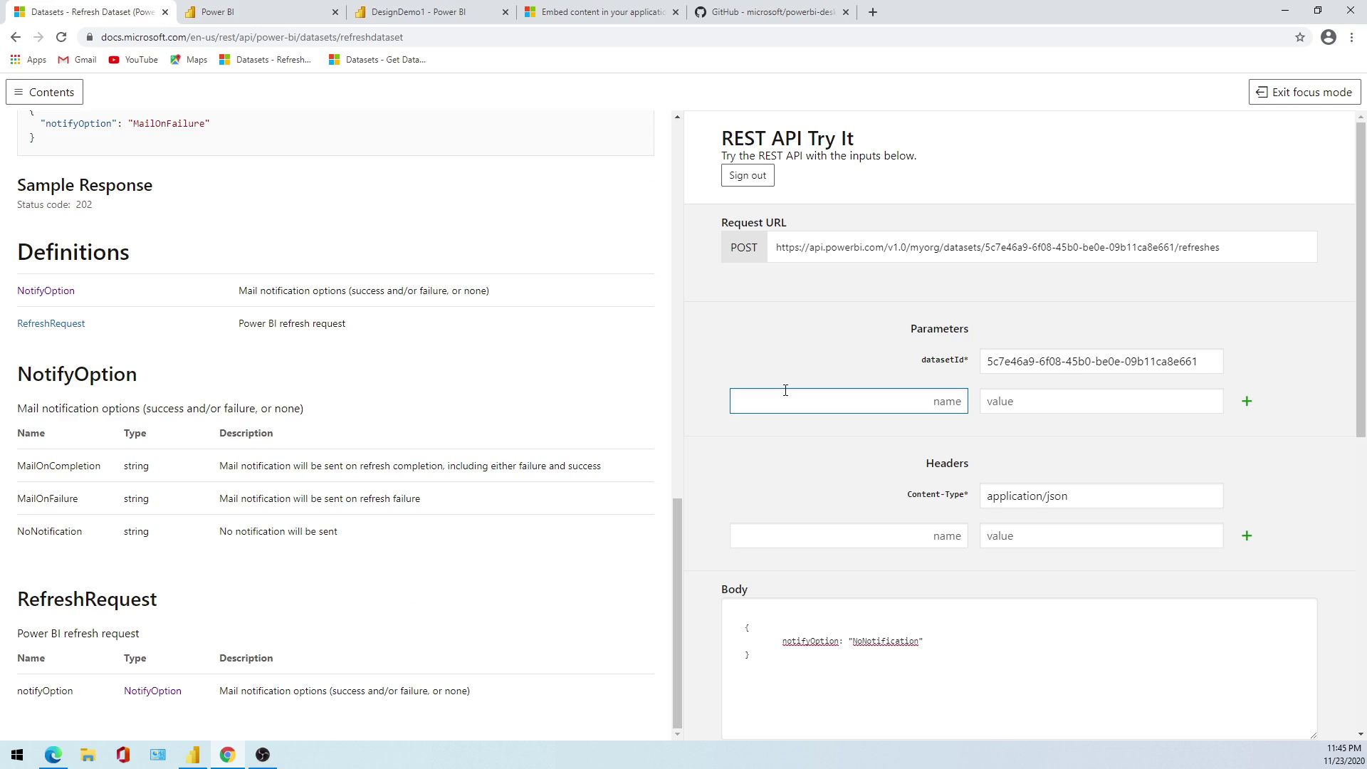
{"action": "left_click", "coordinate": [757, 329]}
{"action": "scroll", "coordinate": [741, 352], "scroll_direction": "down", "scroll_amount": 7}
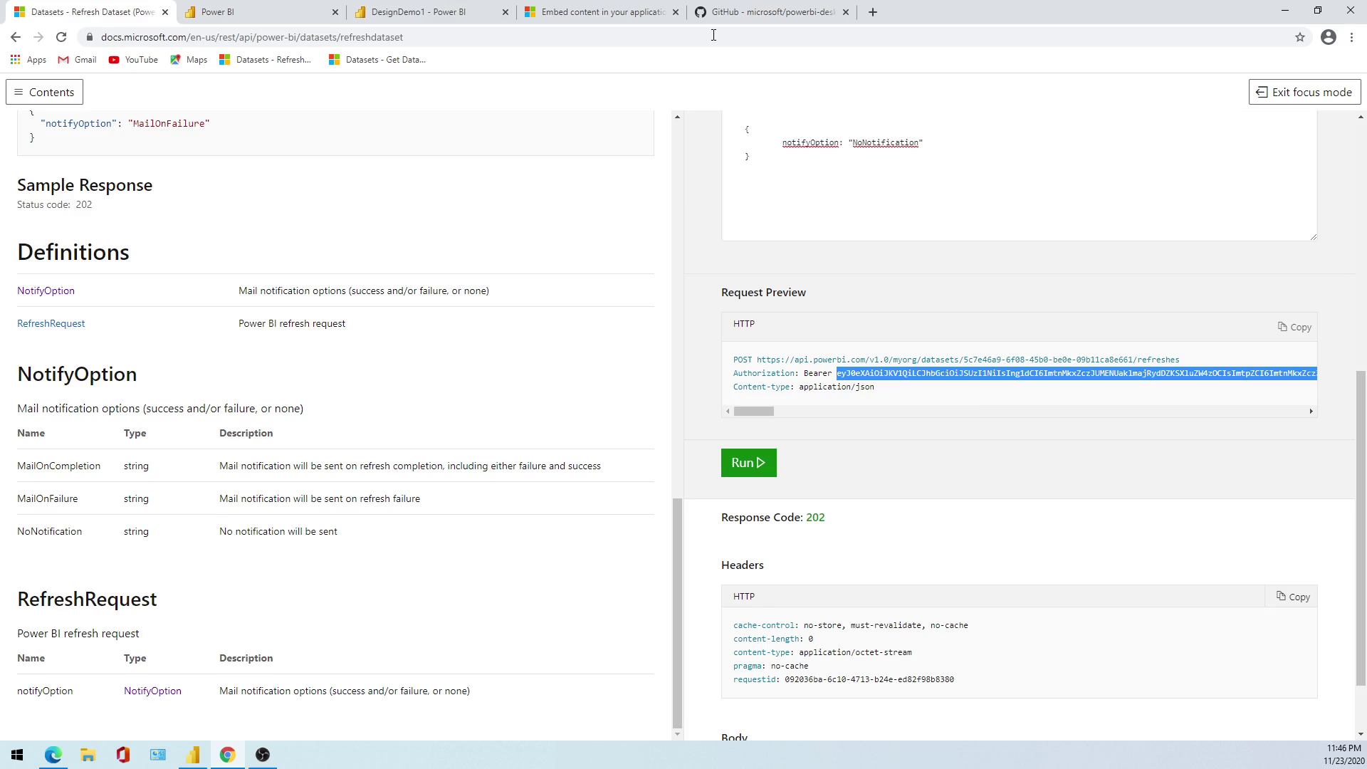
Step: Glance at the embedding tutorial, then go back to the DesignDemo1 dataset settings
{"action": "key", "text": "ctrl+shift+Tab"}
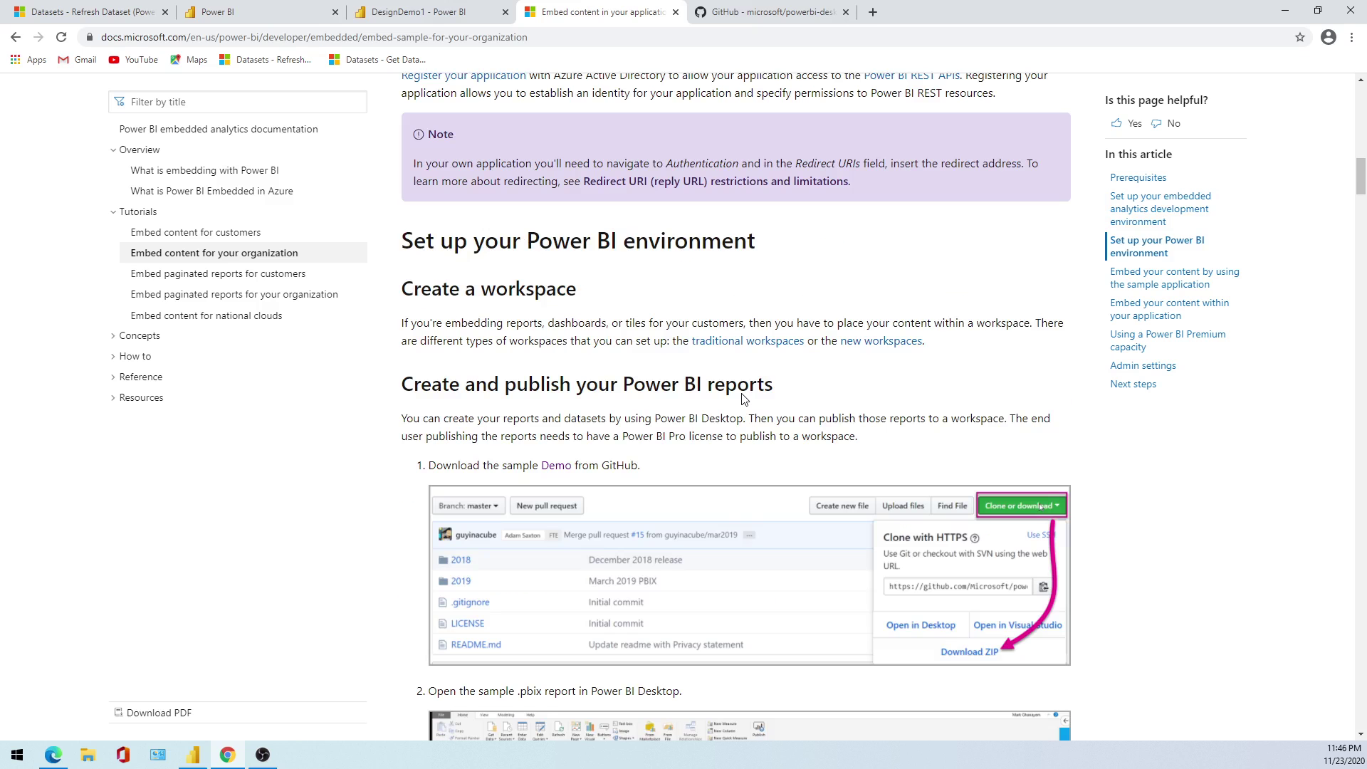
{"action": "scroll", "coordinate": [742, 399], "scroll_direction": "down", "scroll_amount": 4}
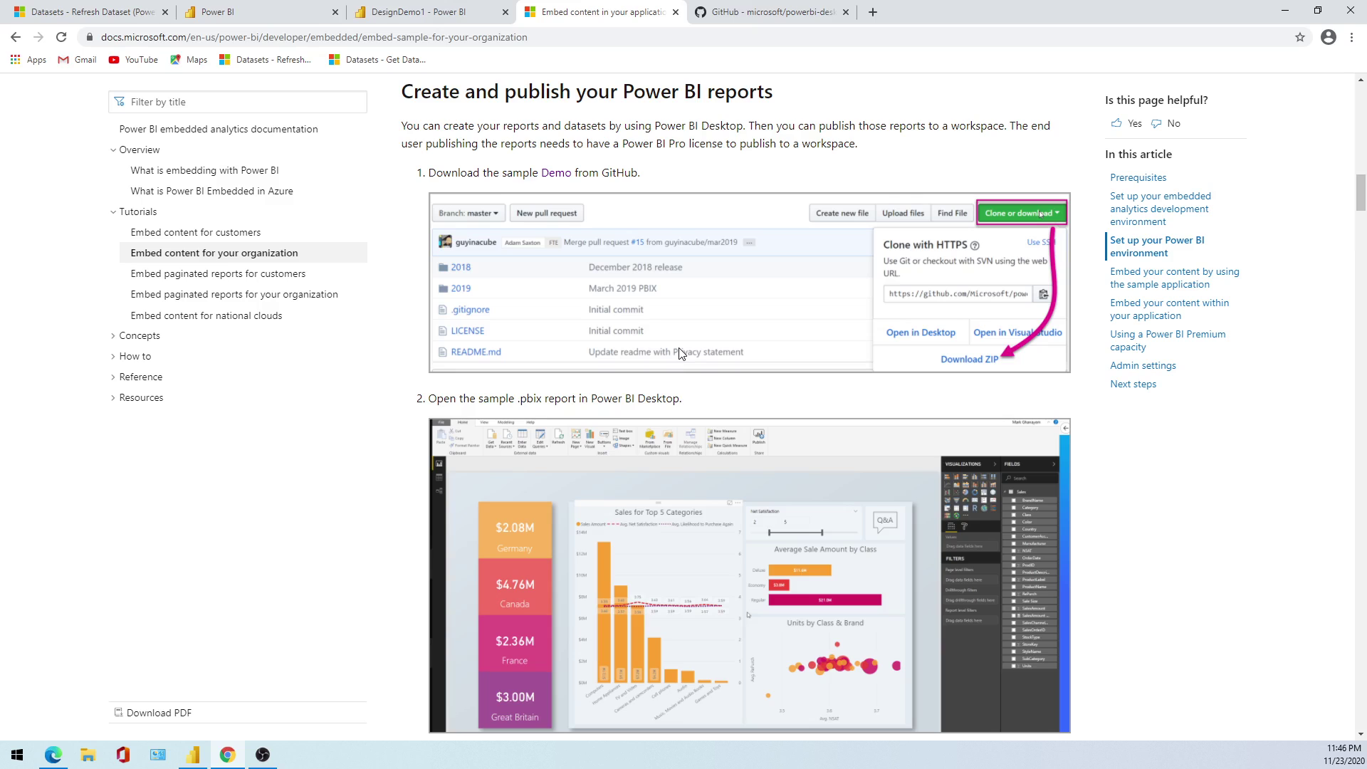
{"action": "scroll", "coordinate": [680, 354], "scroll_direction": "up", "scroll_amount": 4}
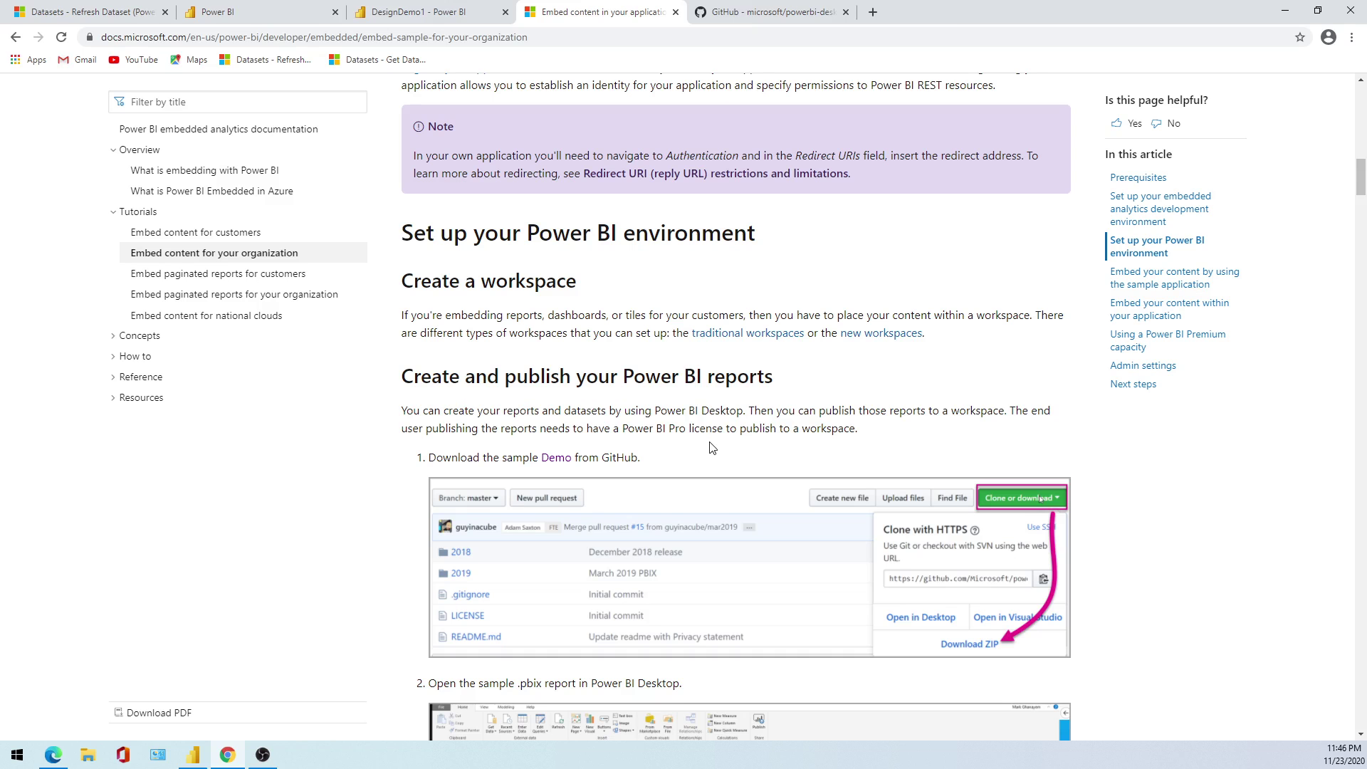
{"action": "left_click", "coordinate": [258, 14]}
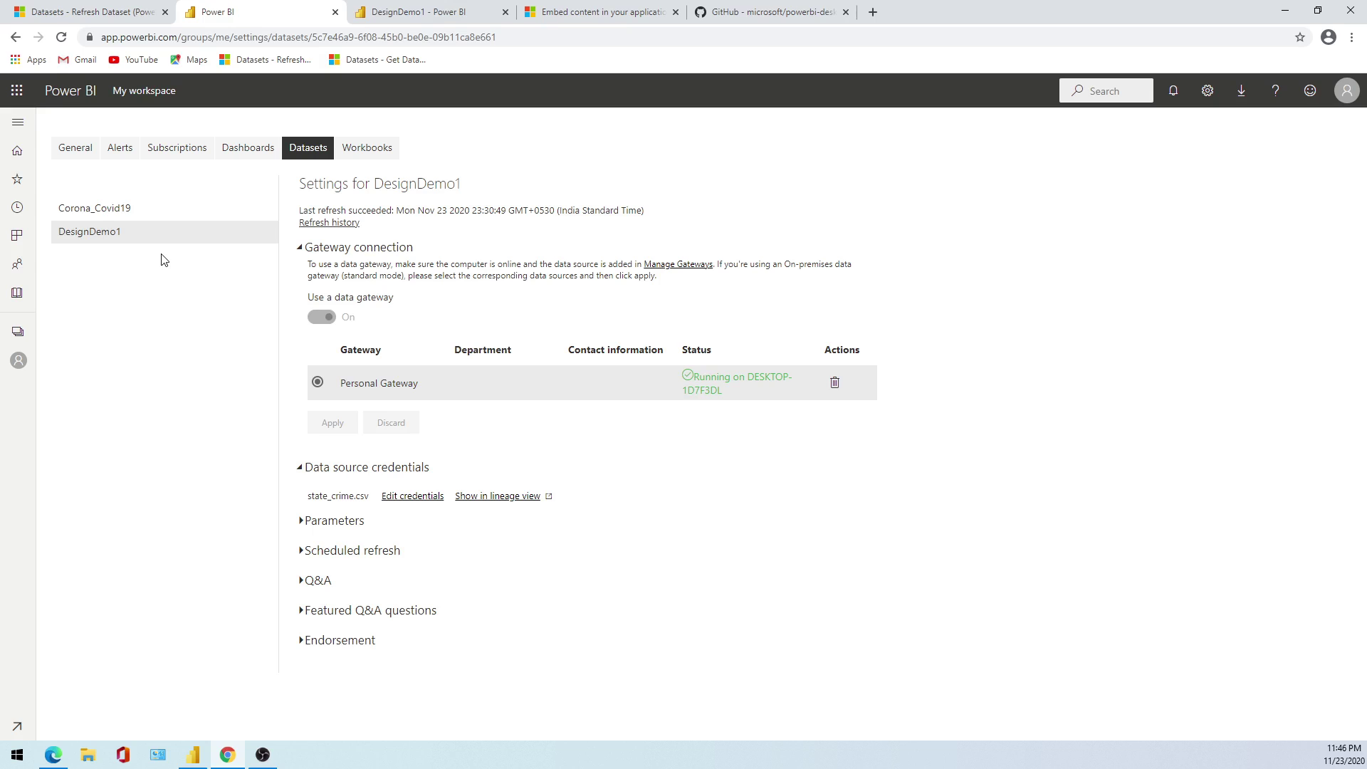
{"action": "left_click", "coordinate": [77, 17]}
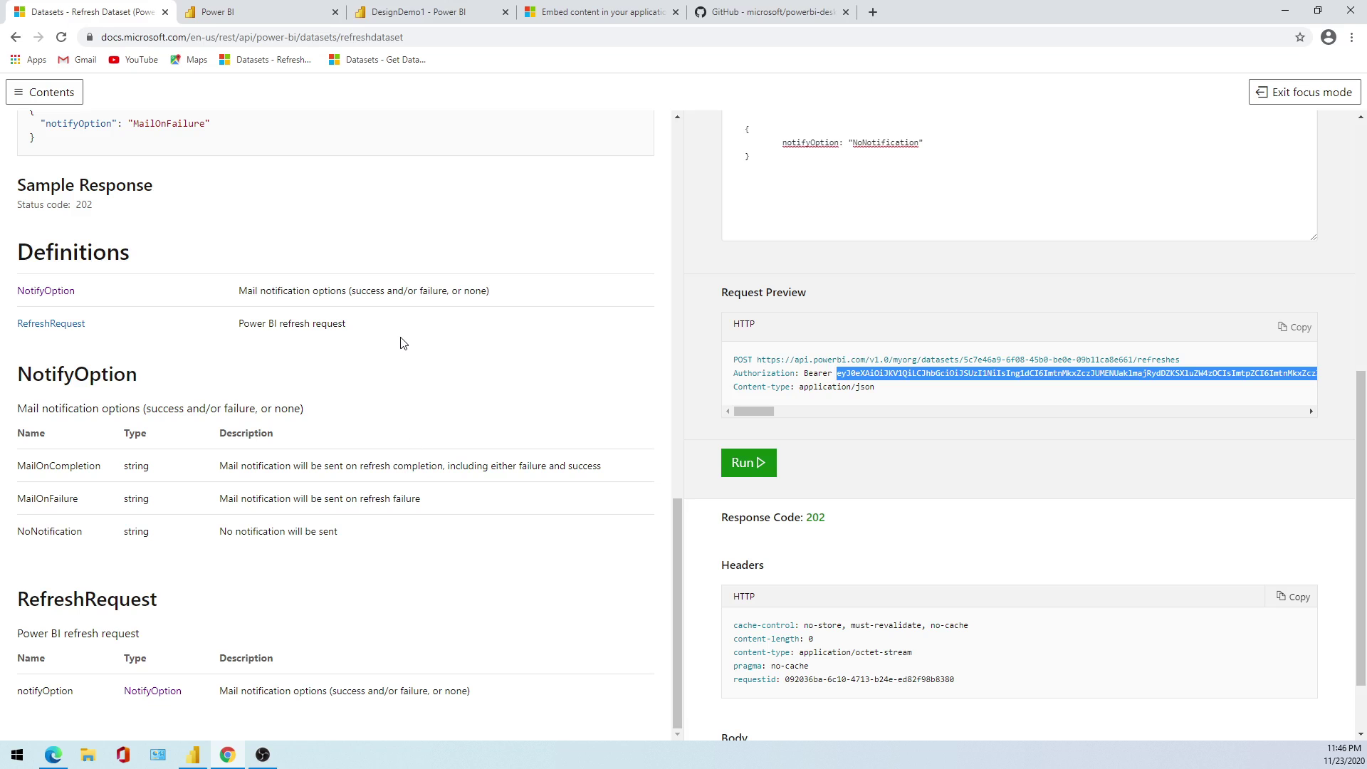